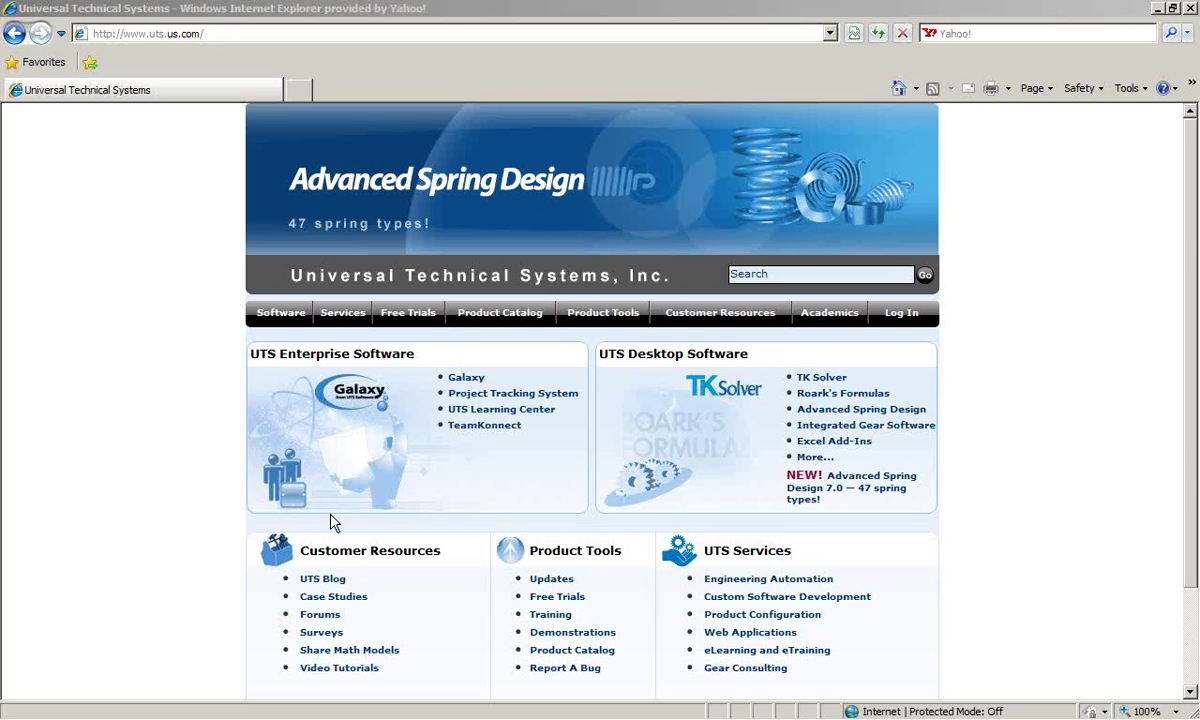
click(380, 708)
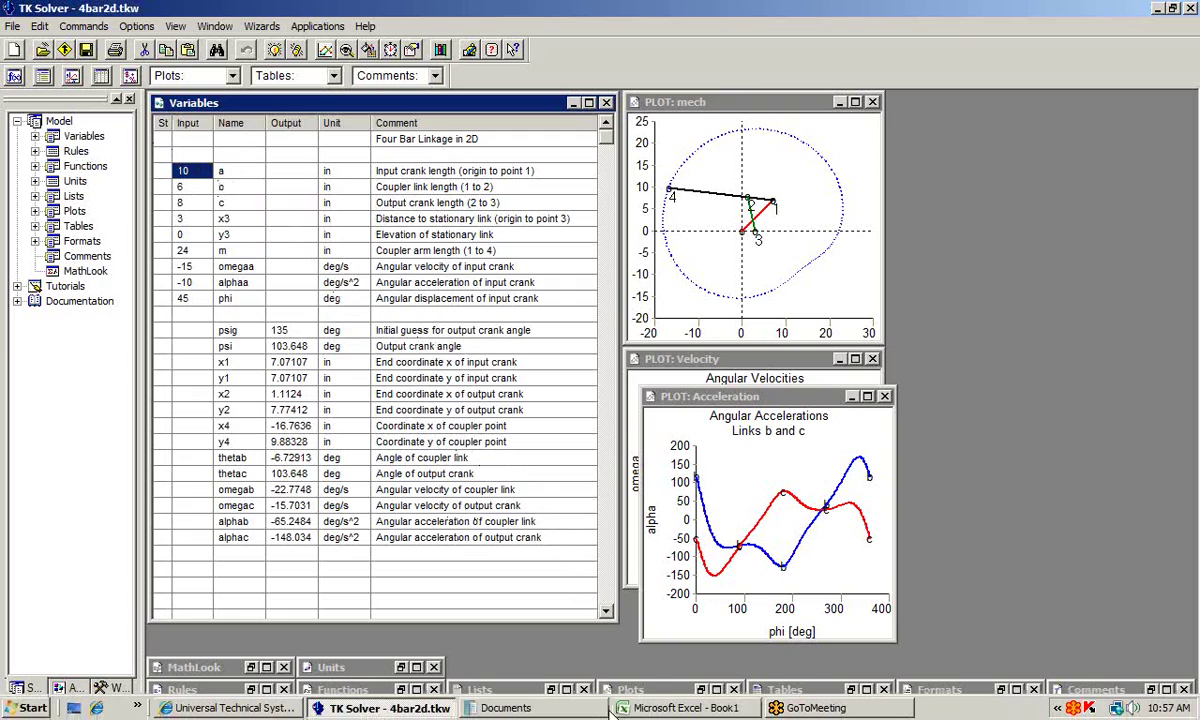
Step: Bring the blank Excel Book1 workbook forward and show the TK Solver-Excel Toolkit Add-Ins commands
click(680, 708)
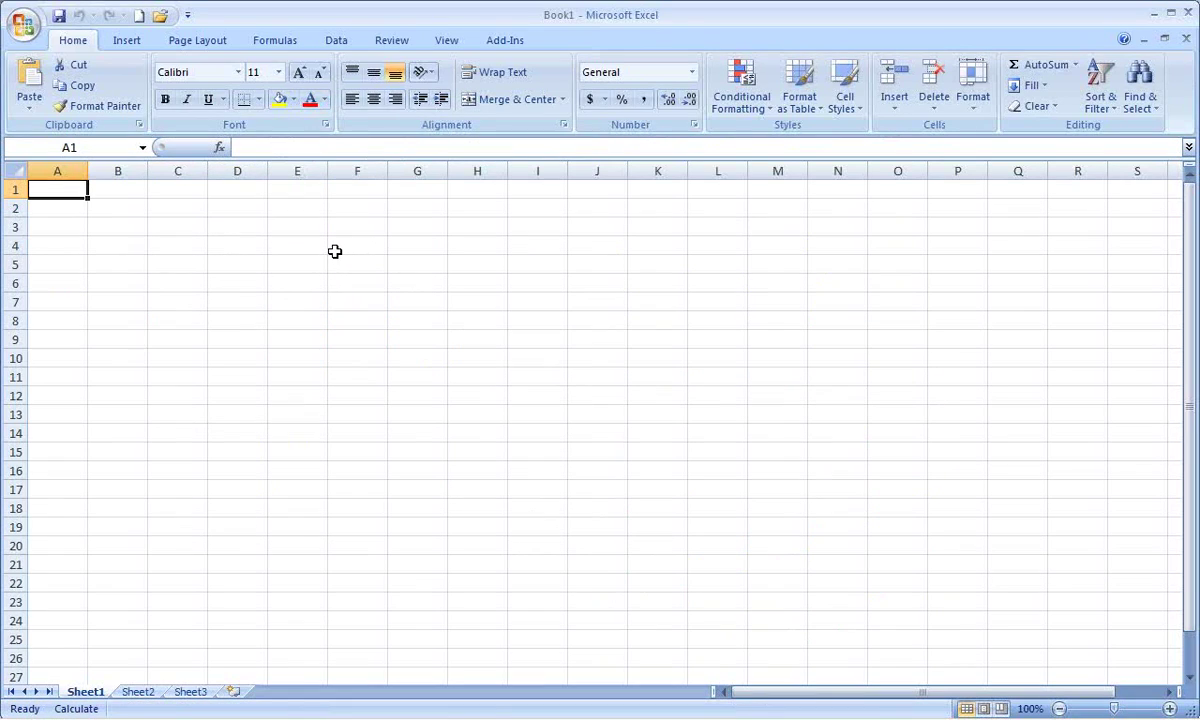
click(500, 44)
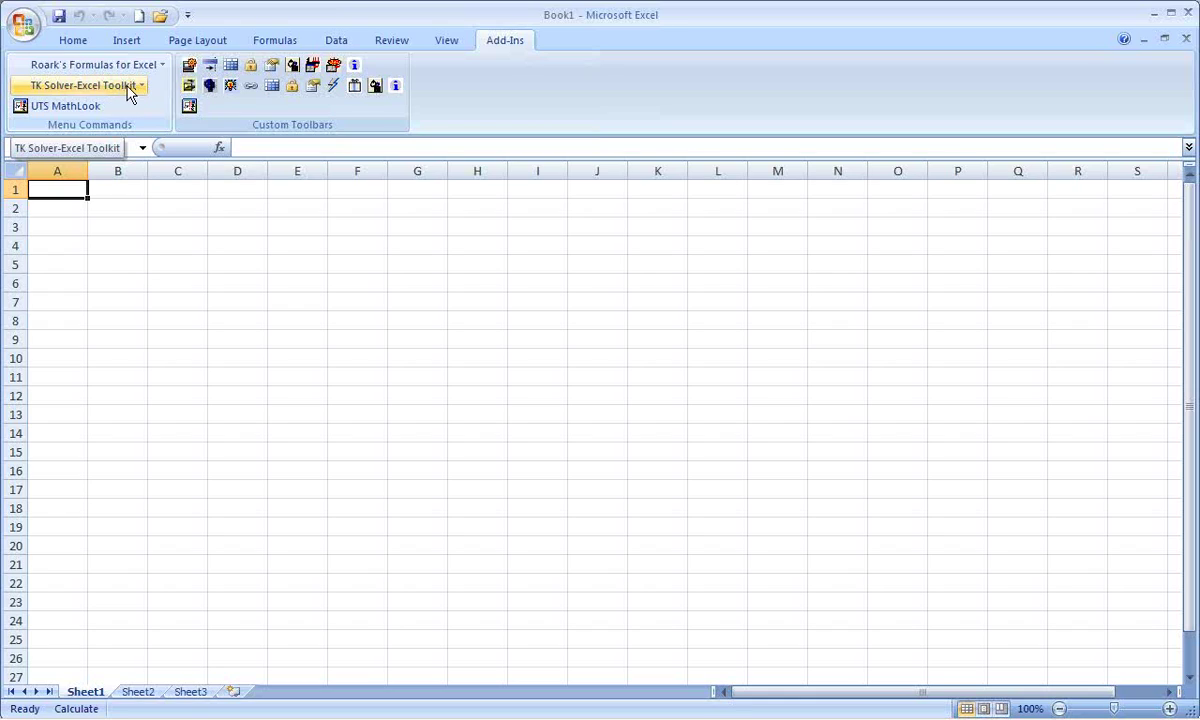
Step: Insert the TK model c:\tk5\4bar2d.tkw, keeping all of its input variables
click(189, 86)
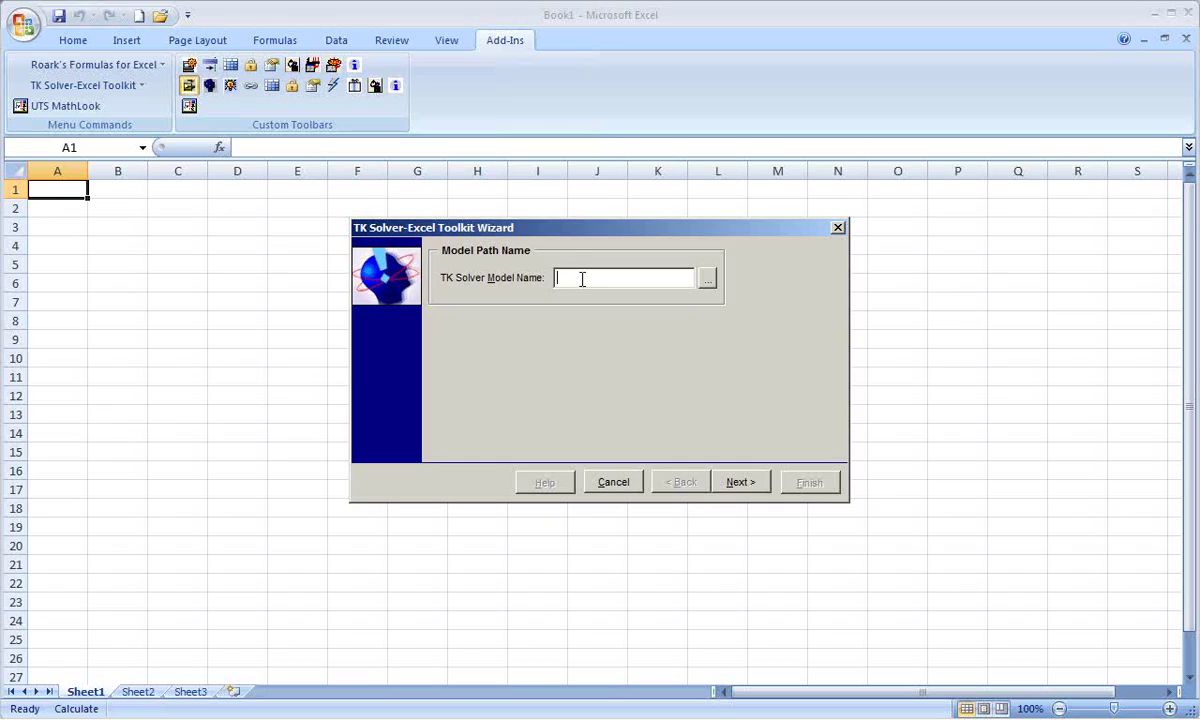
text(c:\tk5\4bar2d.tkw)
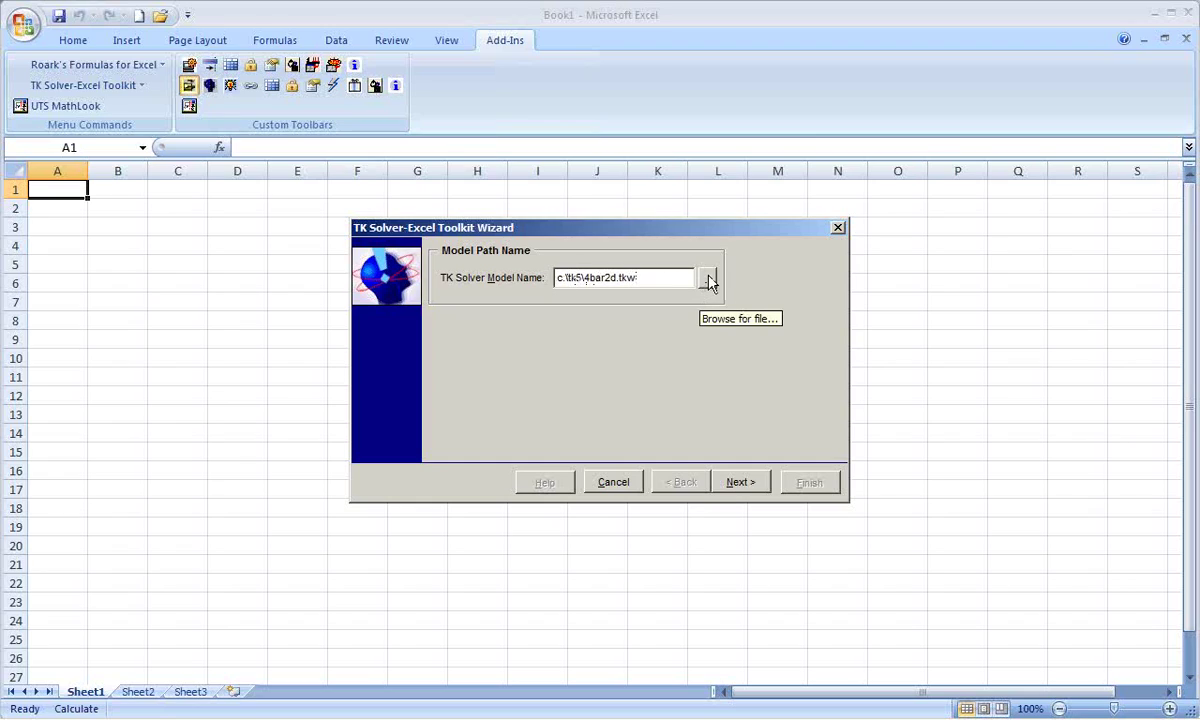
click(742, 484)
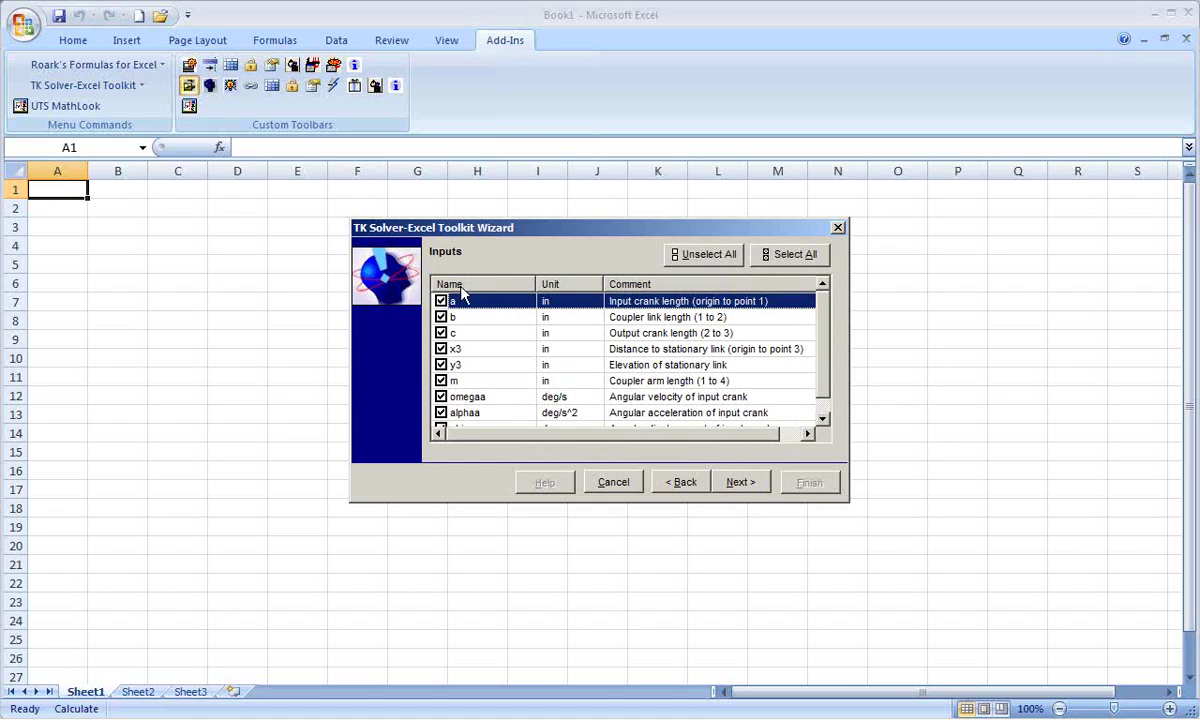
scroll(829, 316, down, 1)
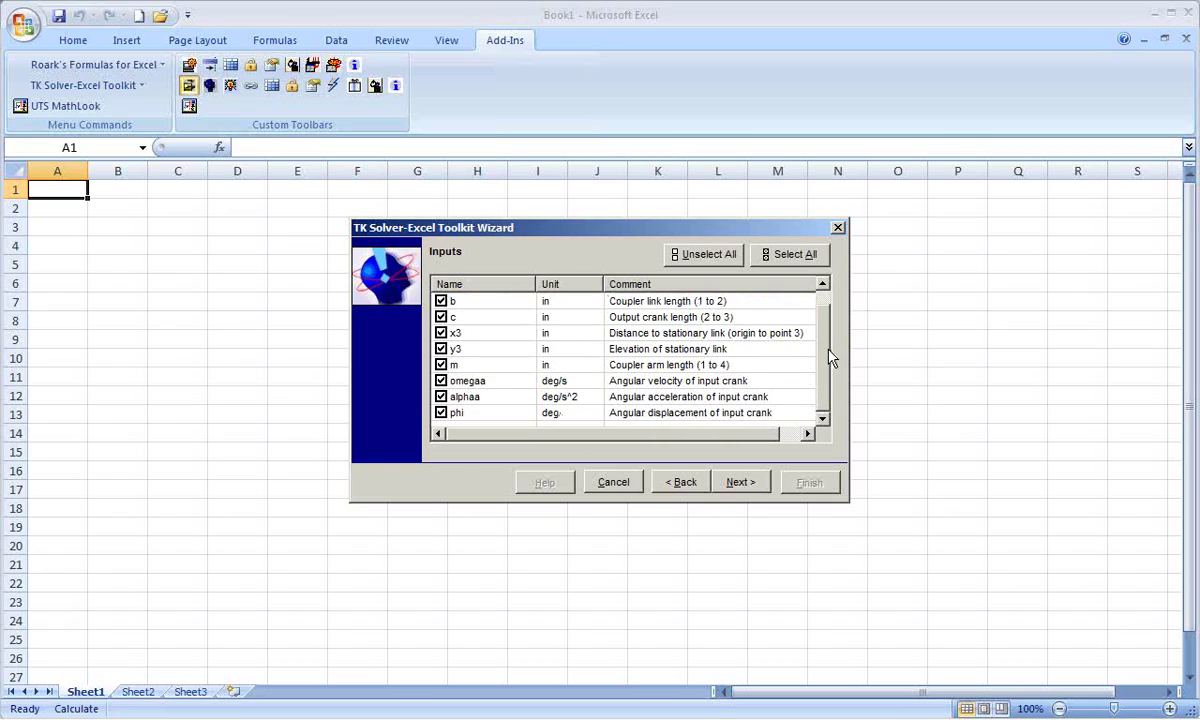
scroll(827, 325, up, 1)
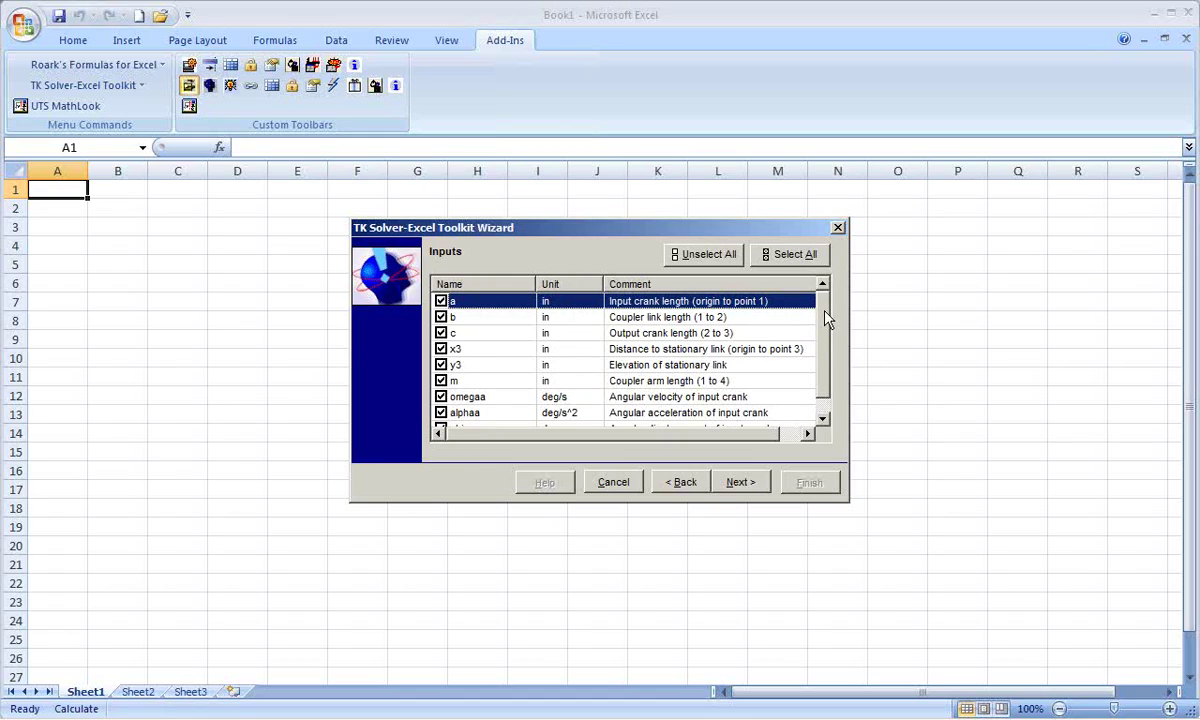
scroll(828, 318, down, 1)
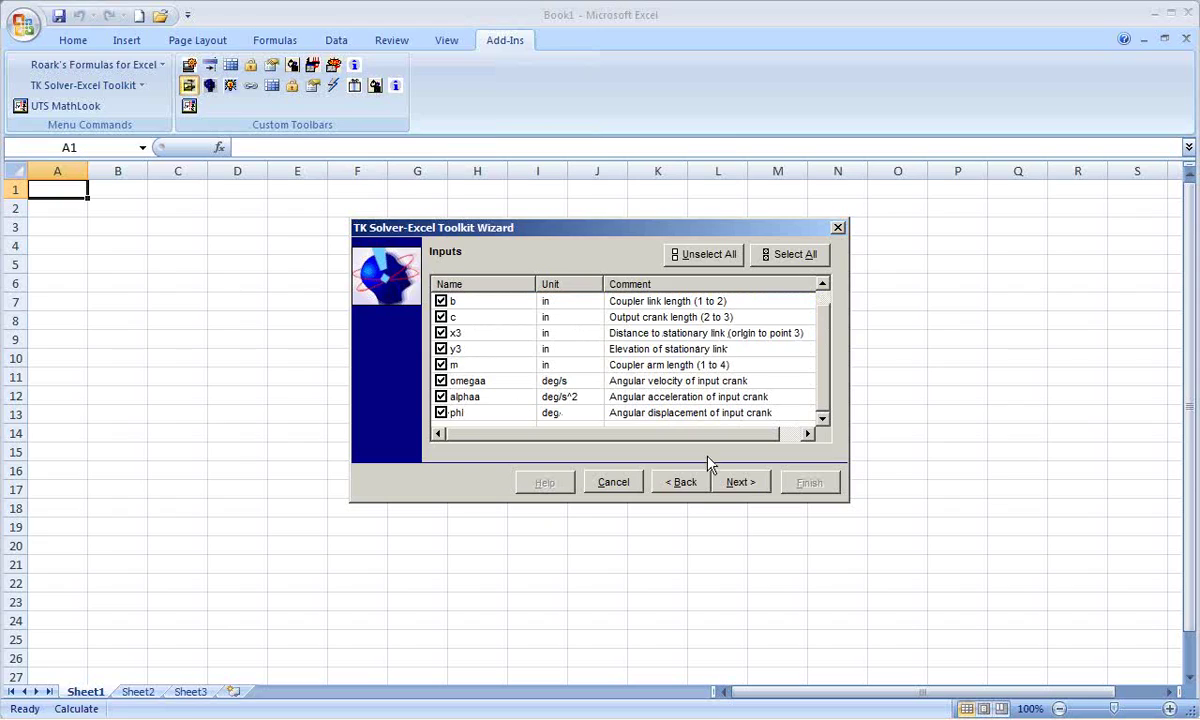
click(738, 483)
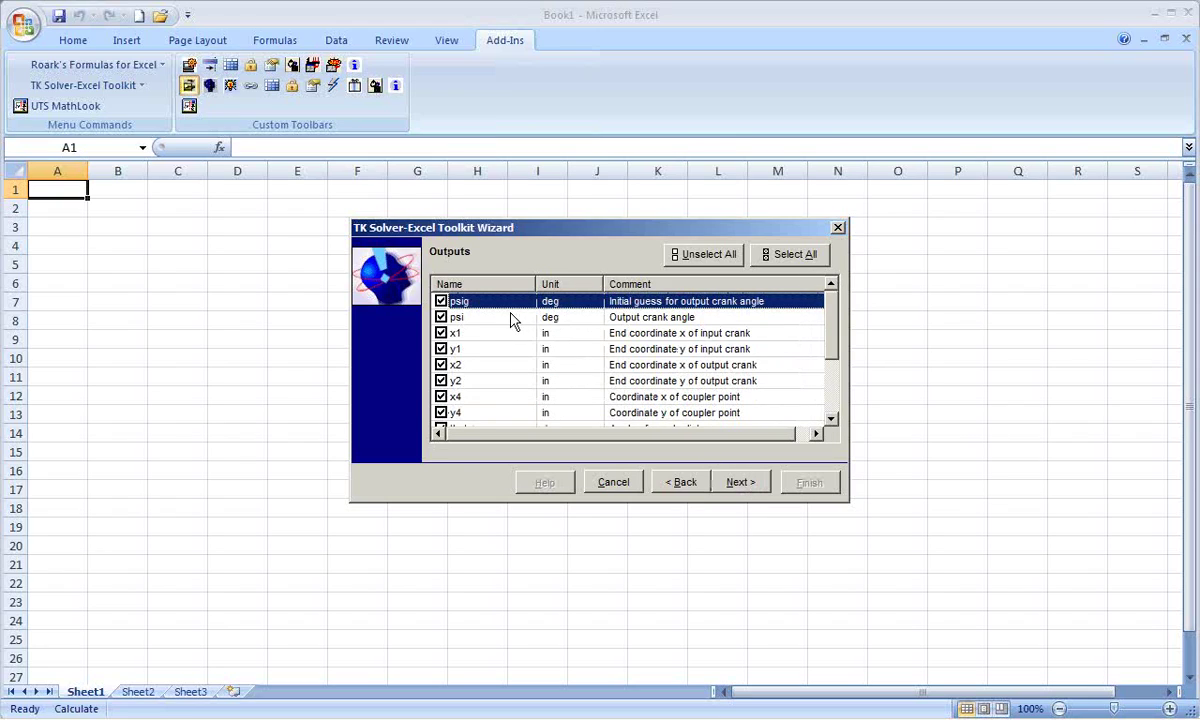
Step: Keep all outputs and the mech, Velocity and Acceleration plots, but untick the YG table
drag(836, 313, 775, 280)
click(745, 487)
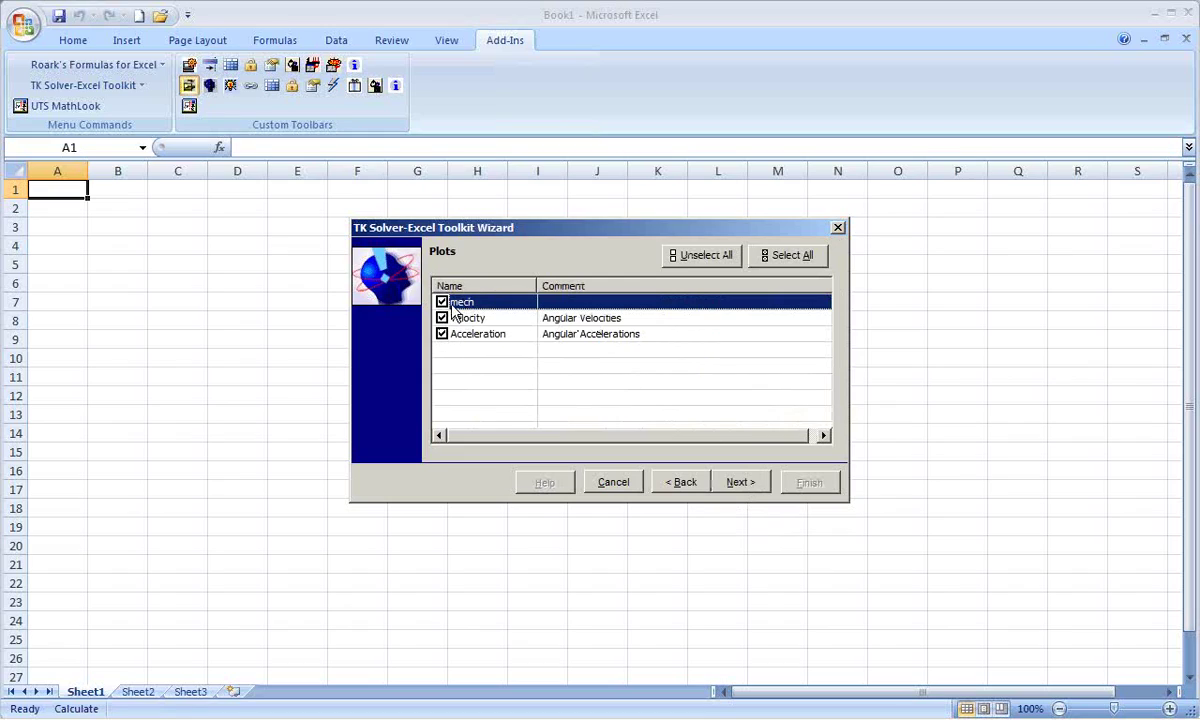
click(740, 484)
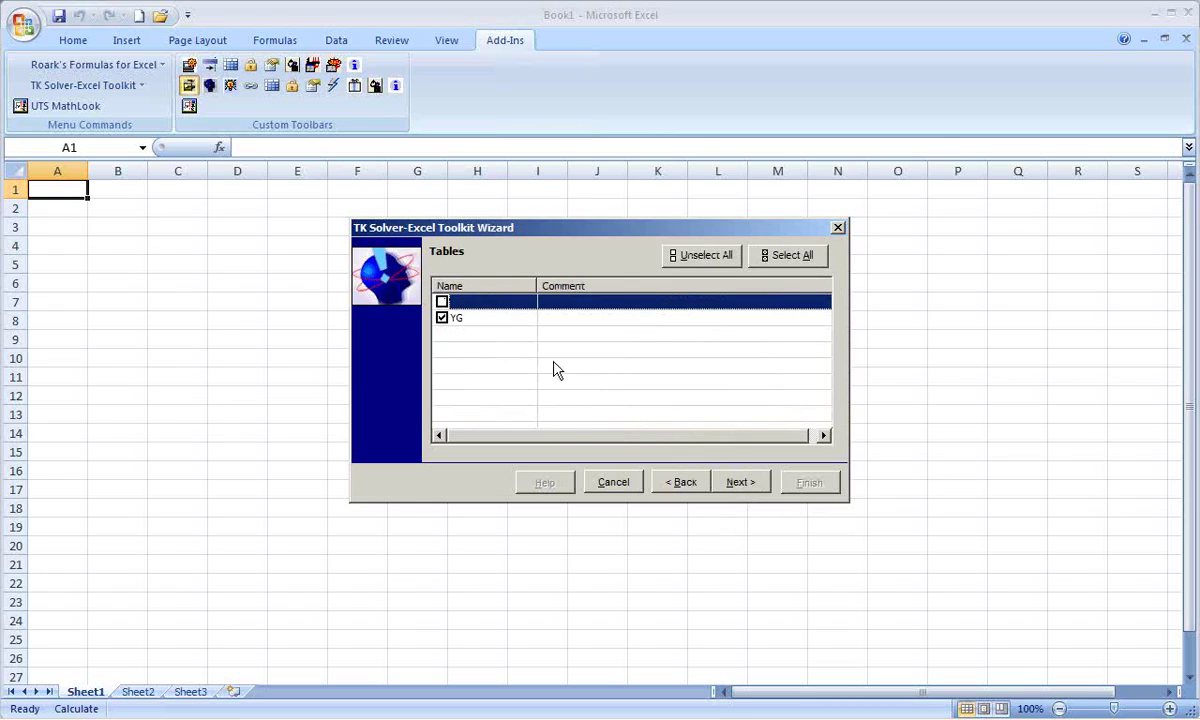
click(443, 318)
Step: Insert the model vertically at Sheet1!$A$1 with unit names and comments included
click(739, 483)
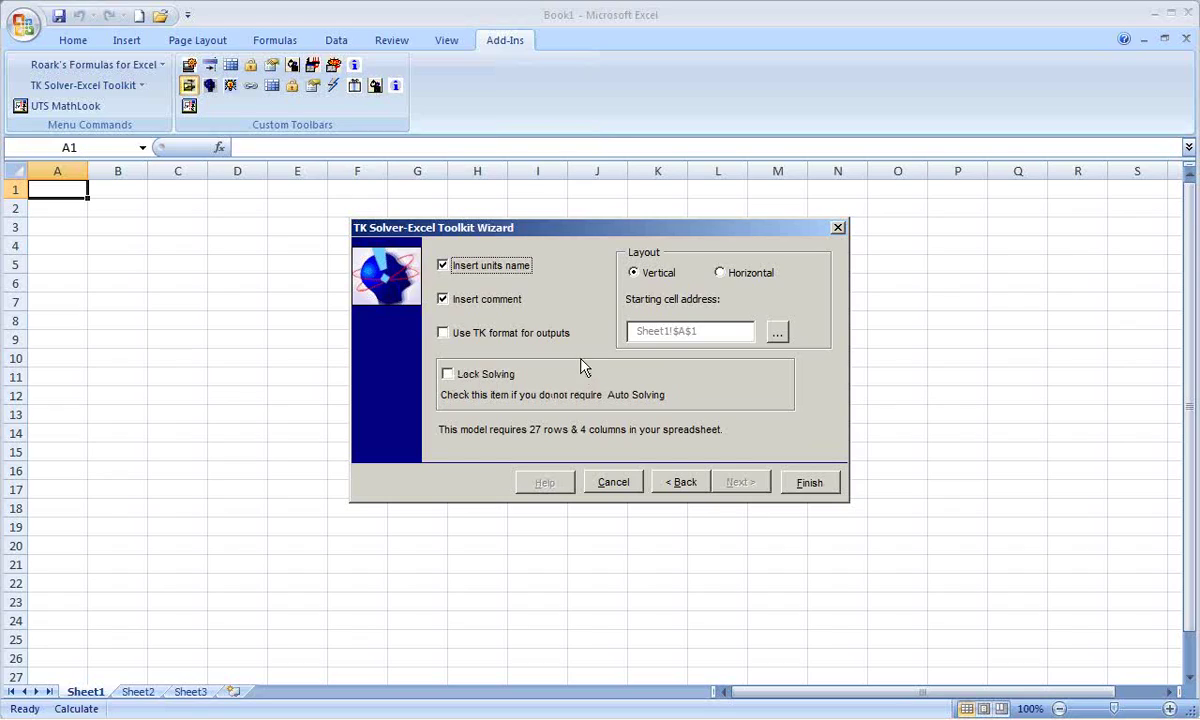
click(809, 482)
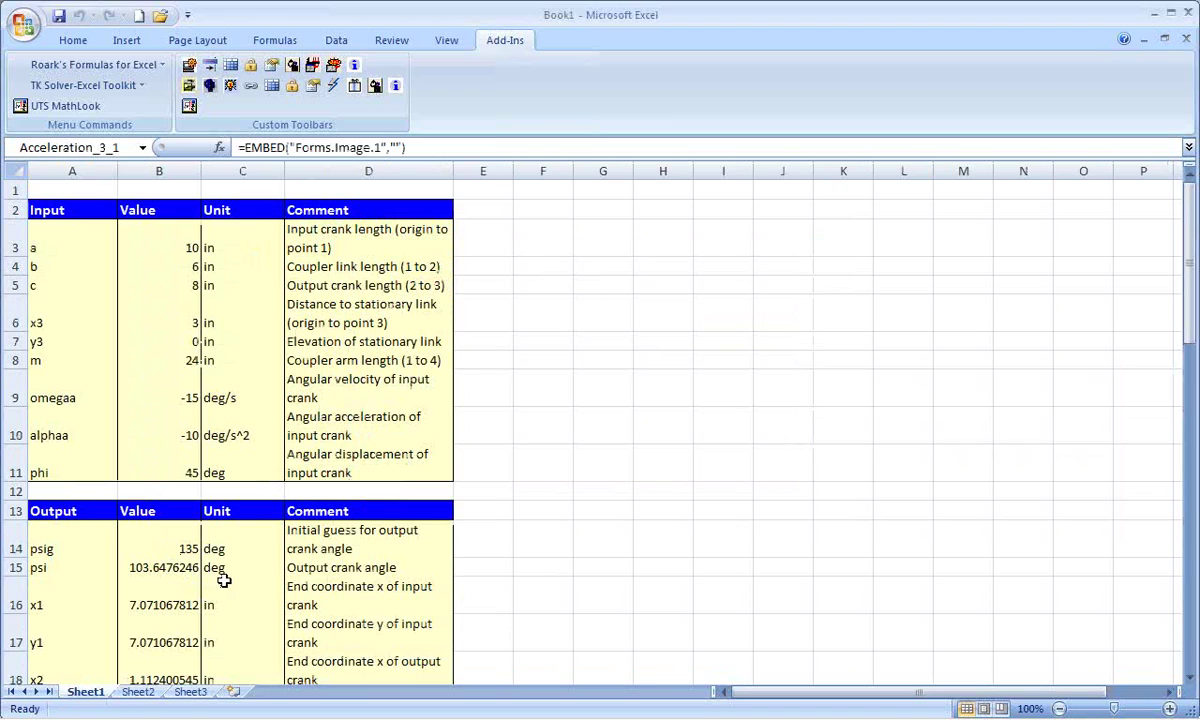
scroll(248, 571, down, 2)
scroll(248, 571, down, 9)
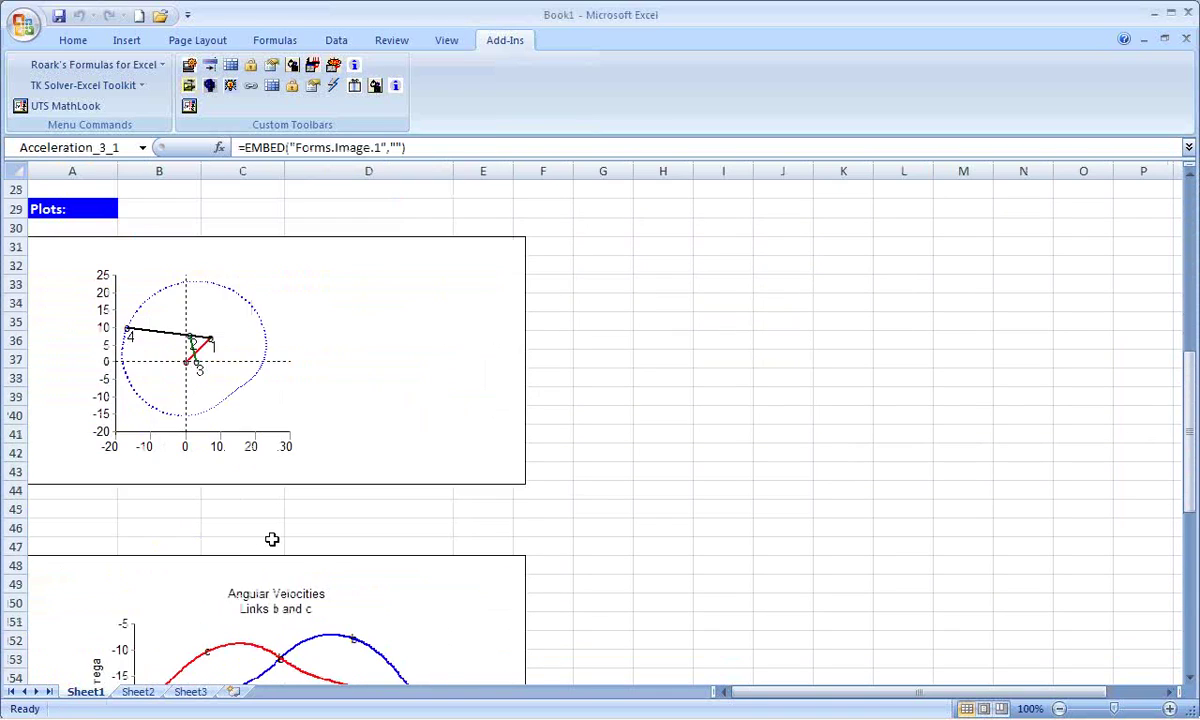
scroll(278, 550, down, 9)
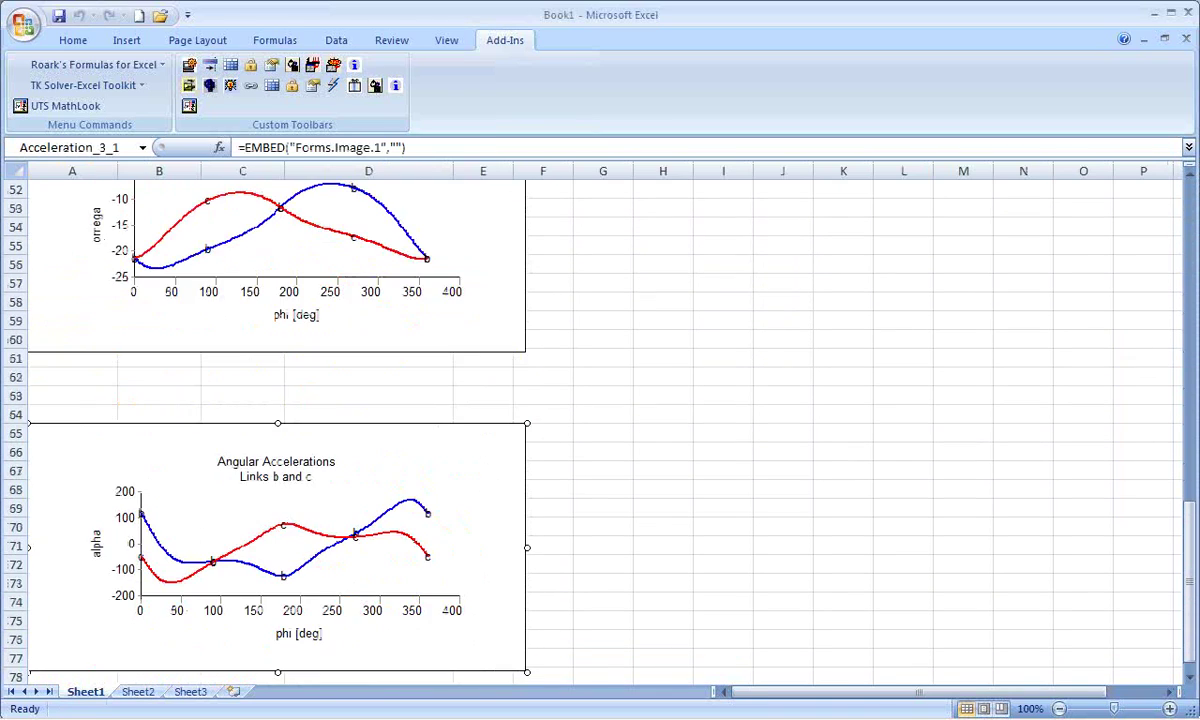
scroll(284, 555, up, 12)
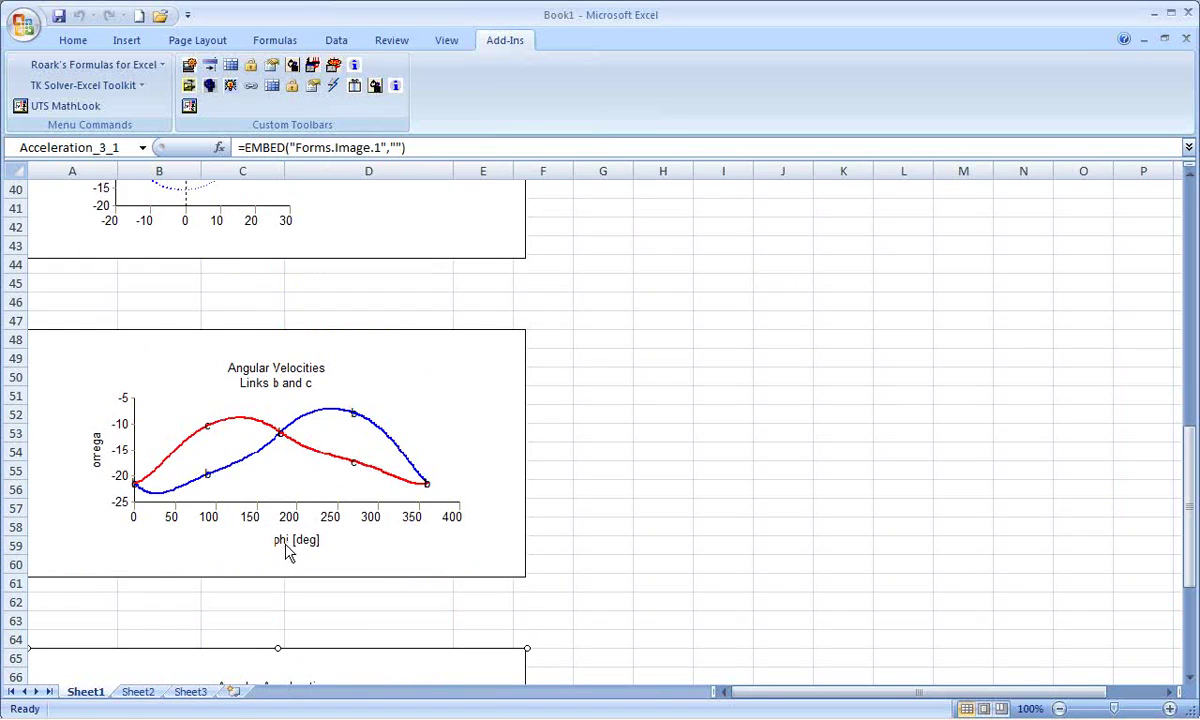
scroll(287, 540, up, 8)
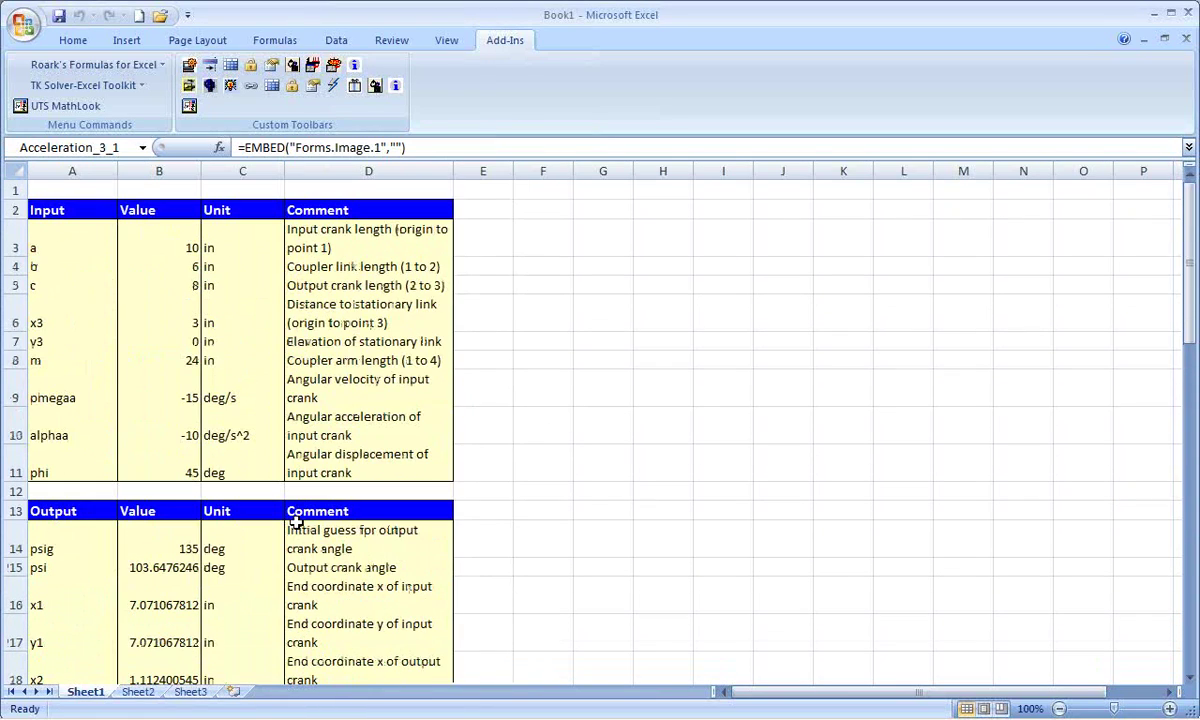
click(182, 250)
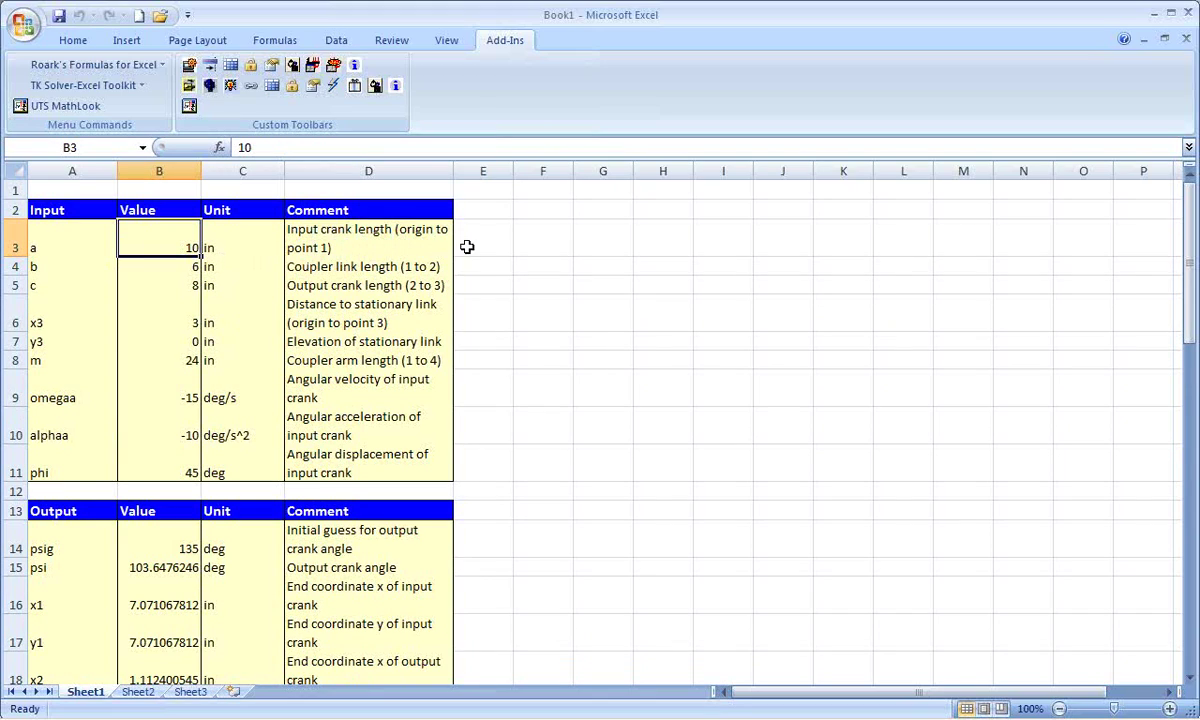
Step: Widen column D to about 34 so the variable comments fit on one line
drag(453, 171, 513, 172)
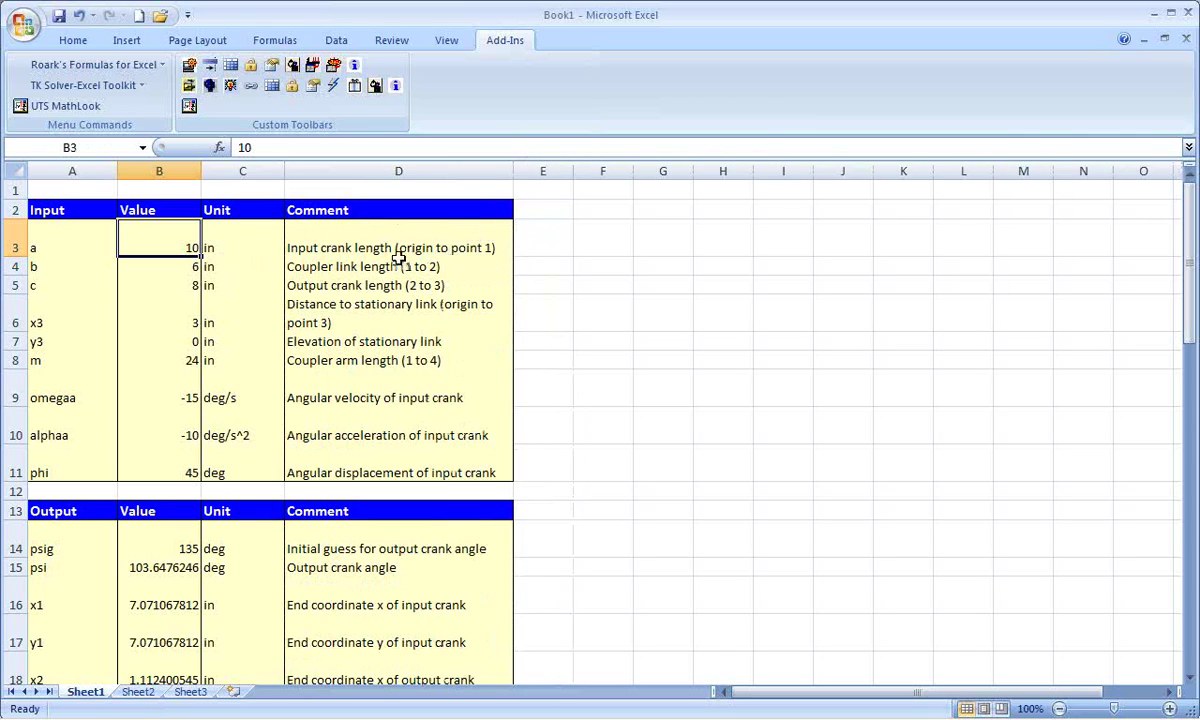
scroll(333, 280, down, 6)
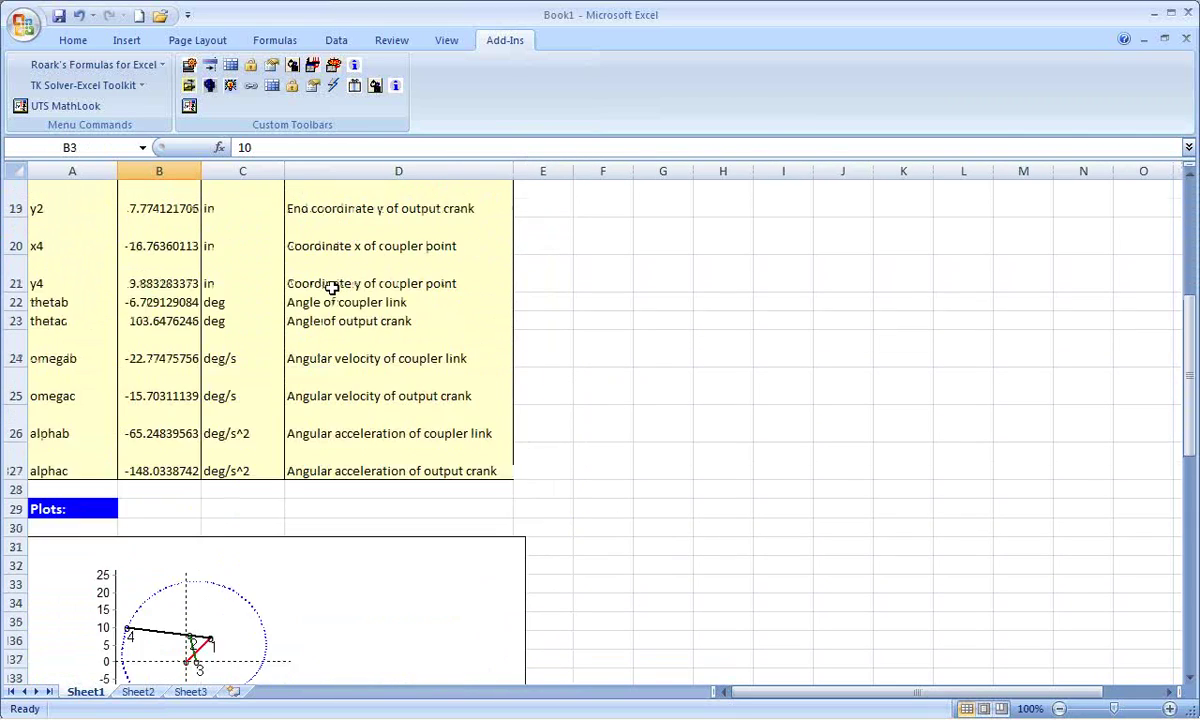
scroll(333, 284, up, 6)
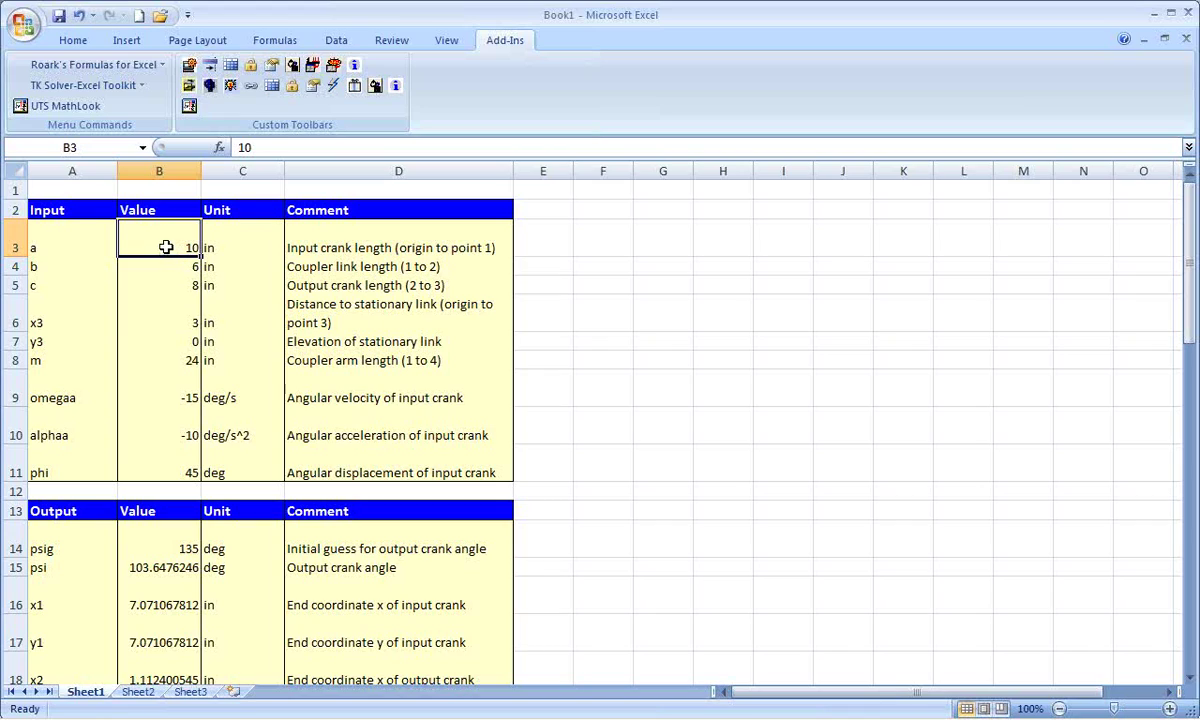
Step: Set input crank length a to 11 in and check the recalculated linkage plot
text(11)
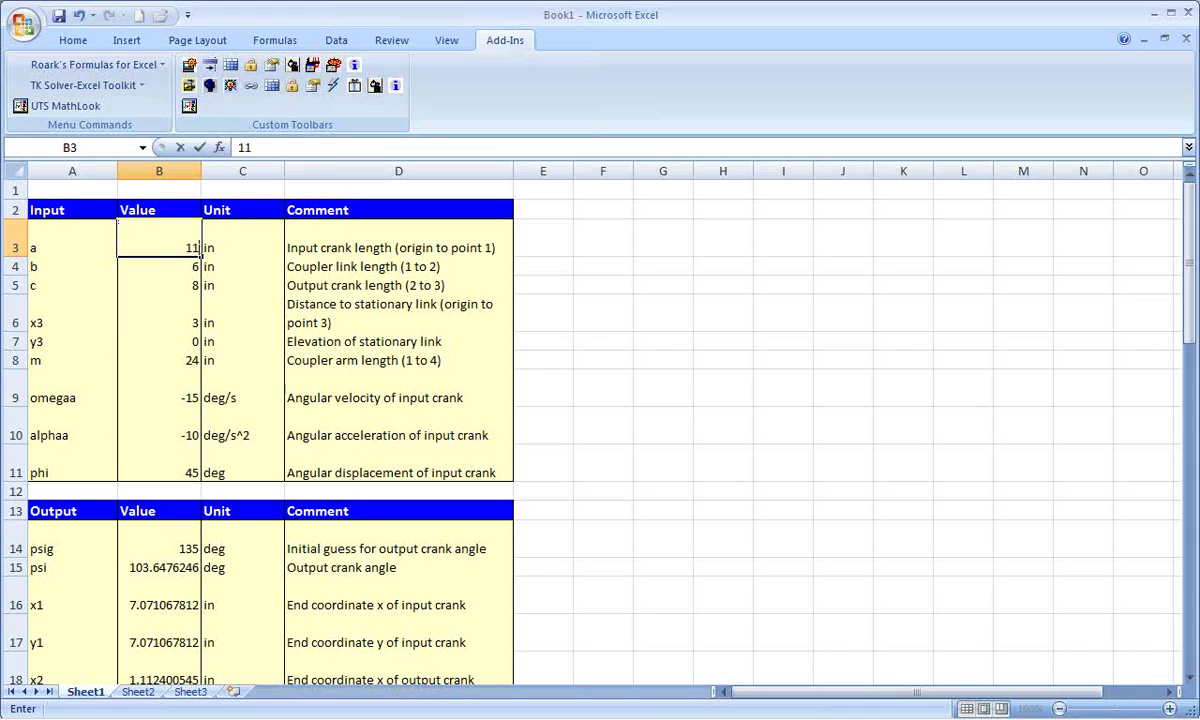
key(Return)
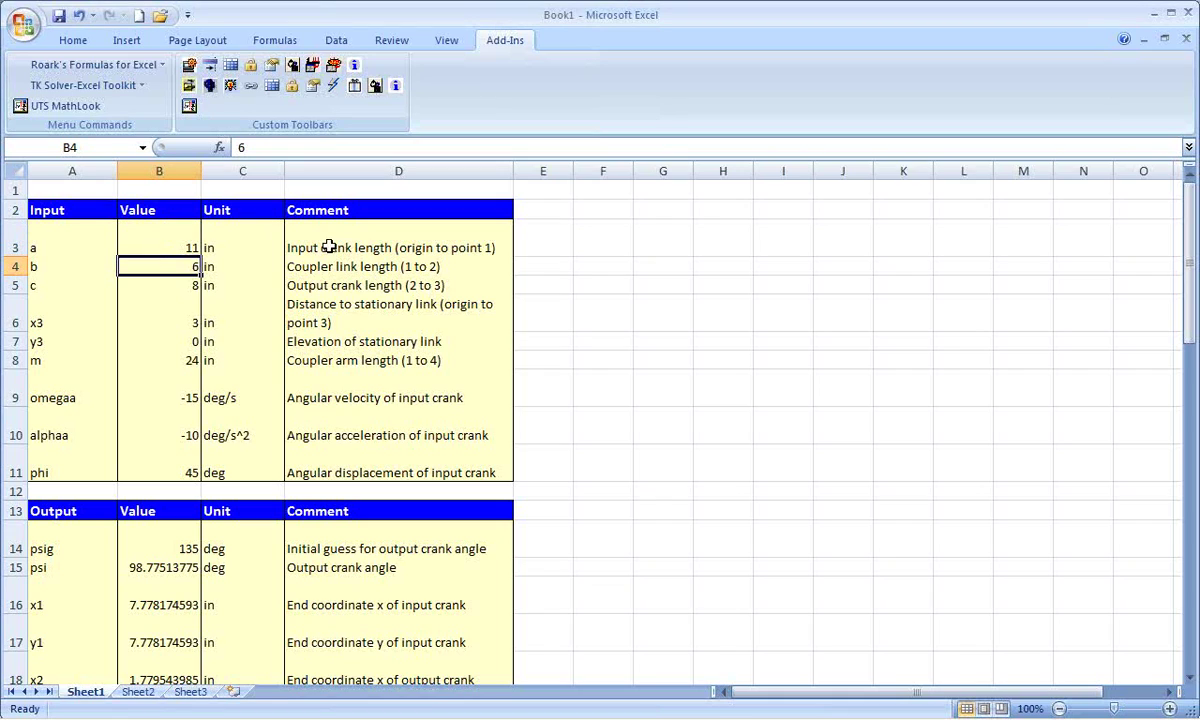
scroll(200, 271, down, 8)
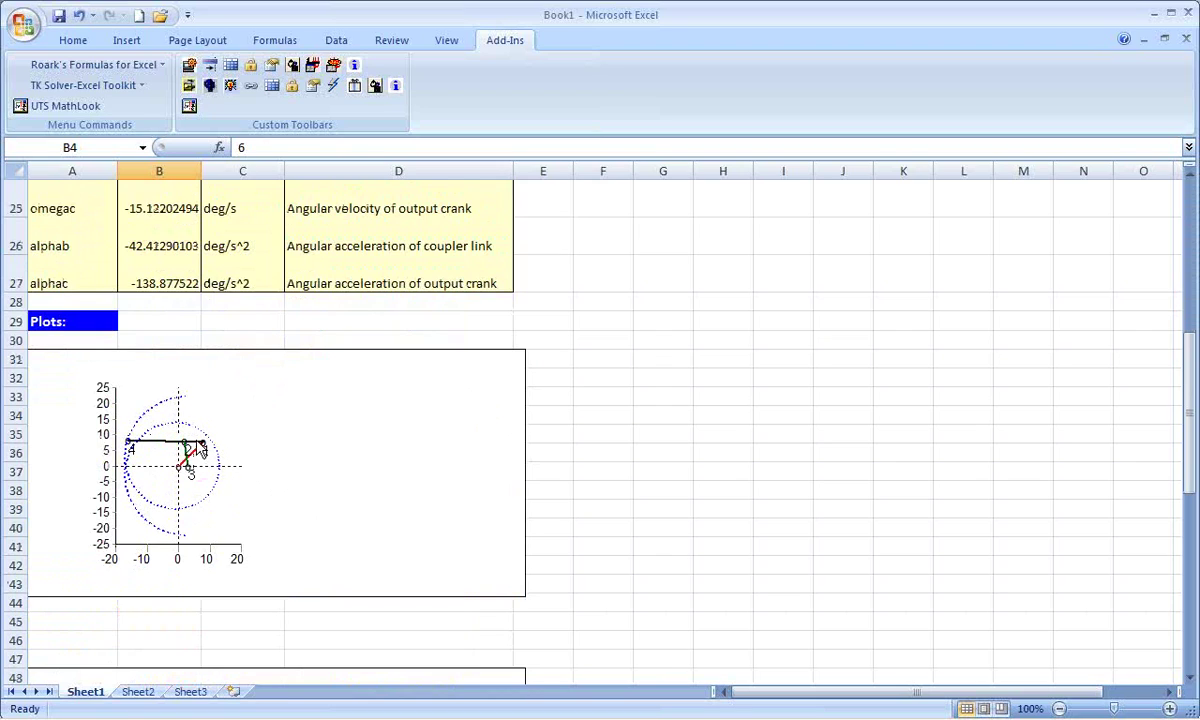
scroll(280, 440, up, 8)
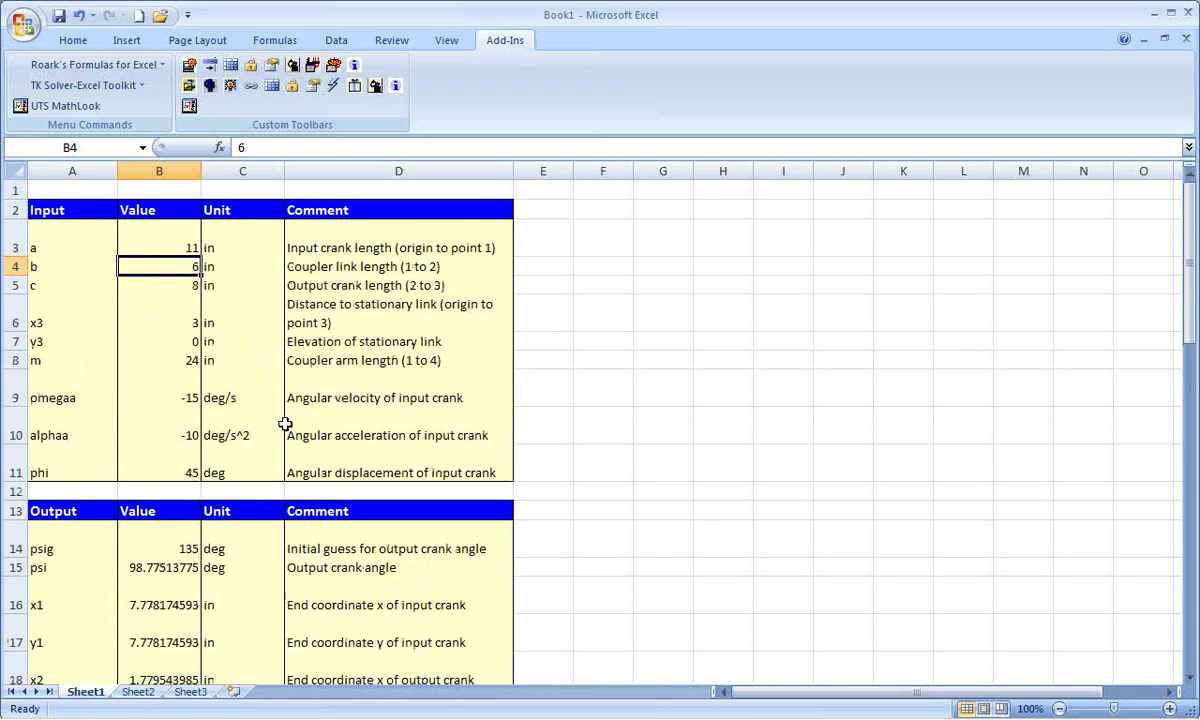
Step: Change crank length a in B3 to 9 in and review psi of 108.27057 deg
click(183, 246)
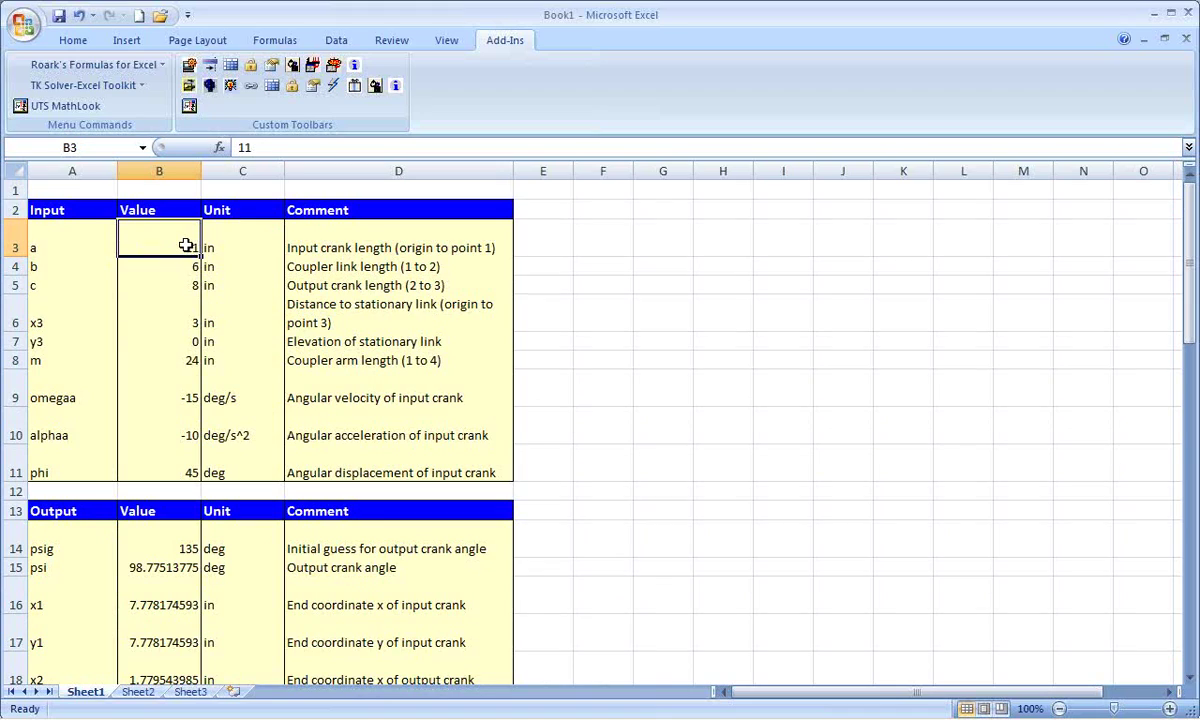
text(9)
key(Return)
scroll(244, 330, down, 8)
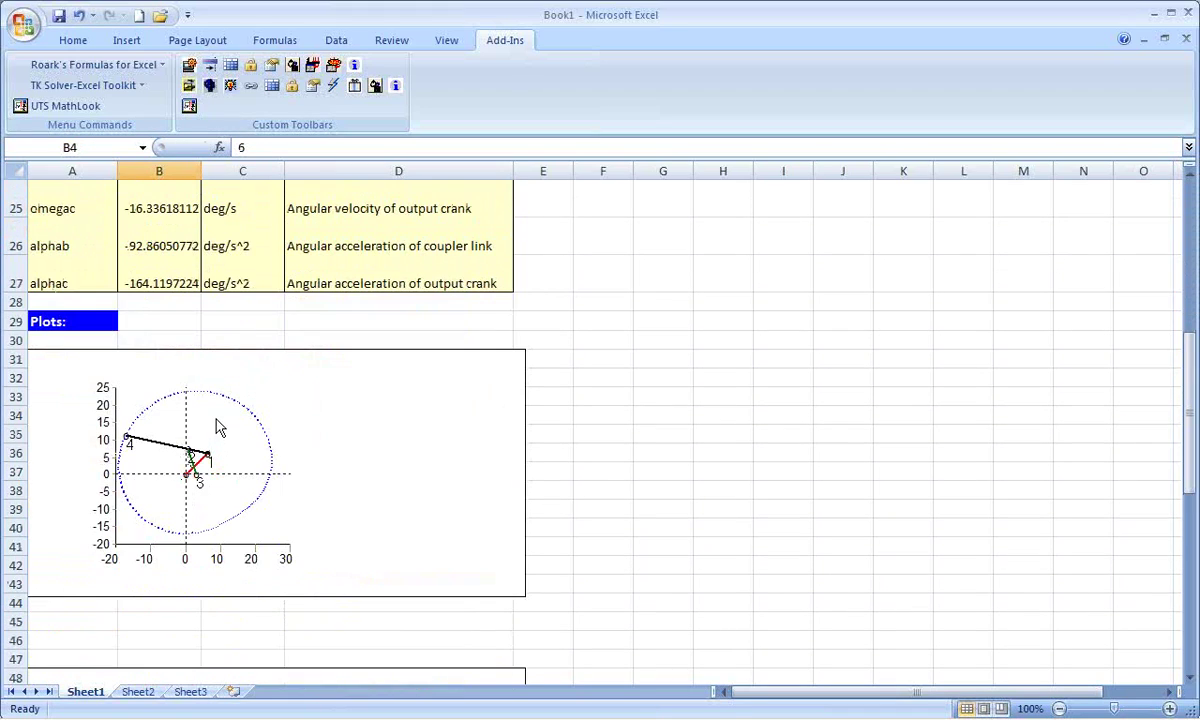
scroll(240, 410, up, 4)
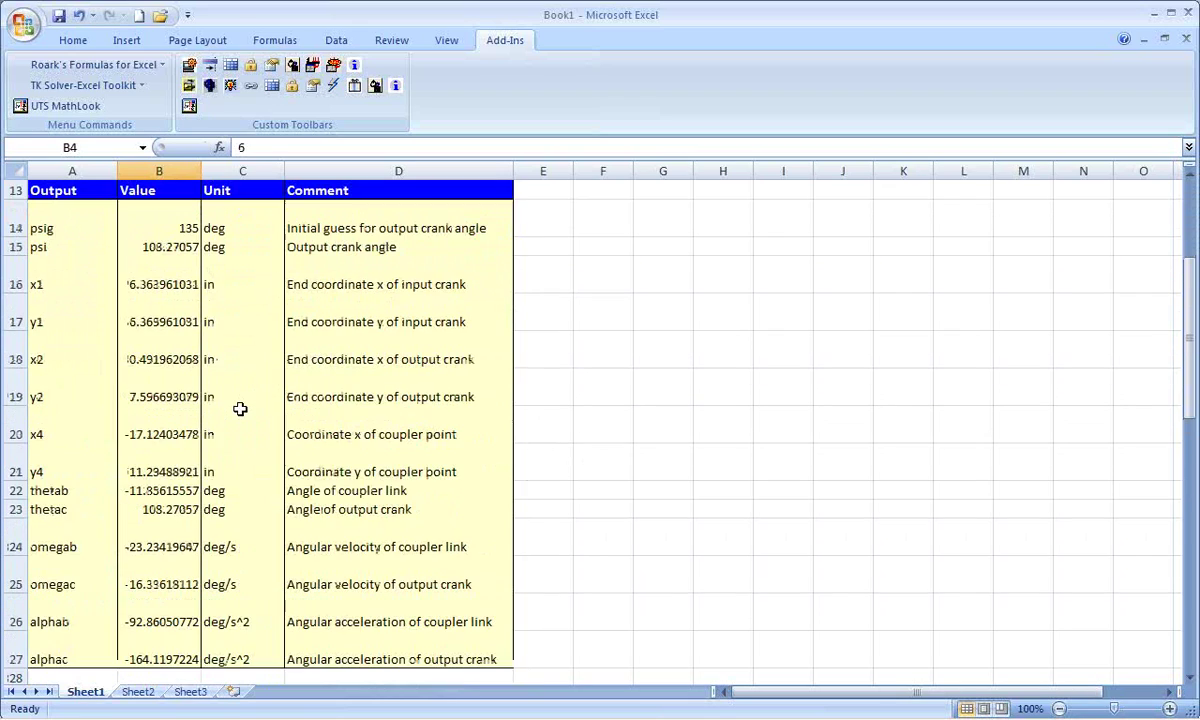
scroll(240, 409, up, 4)
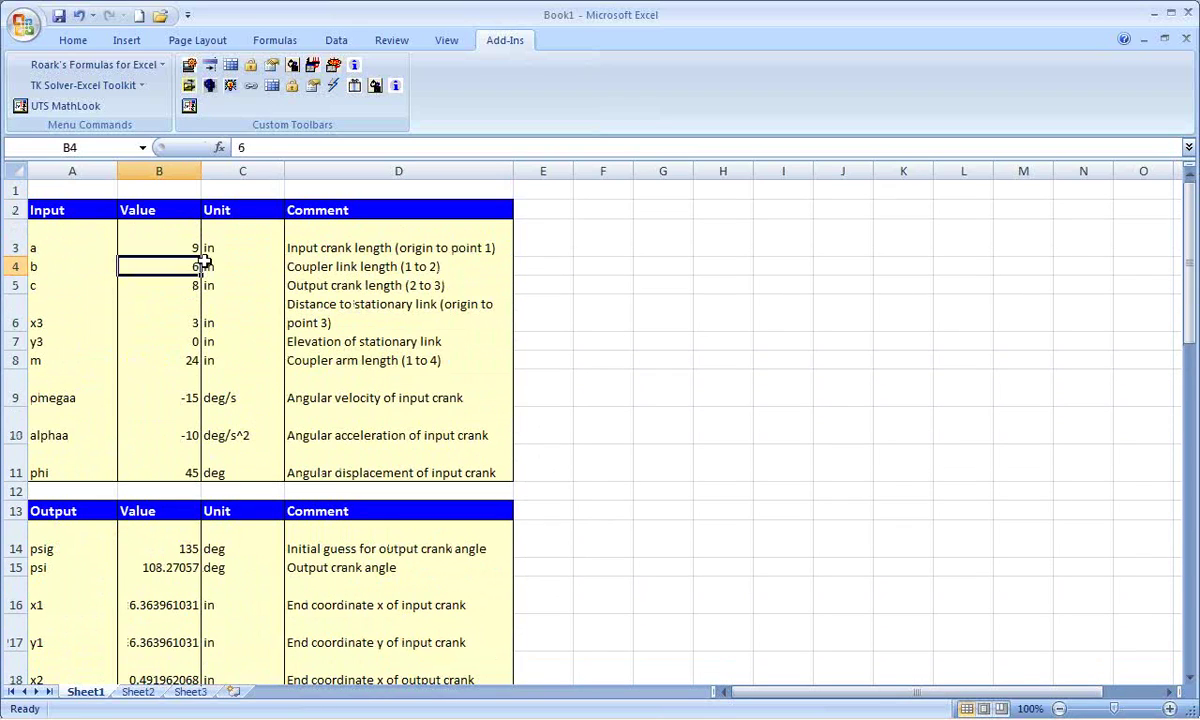
click(238, 245)
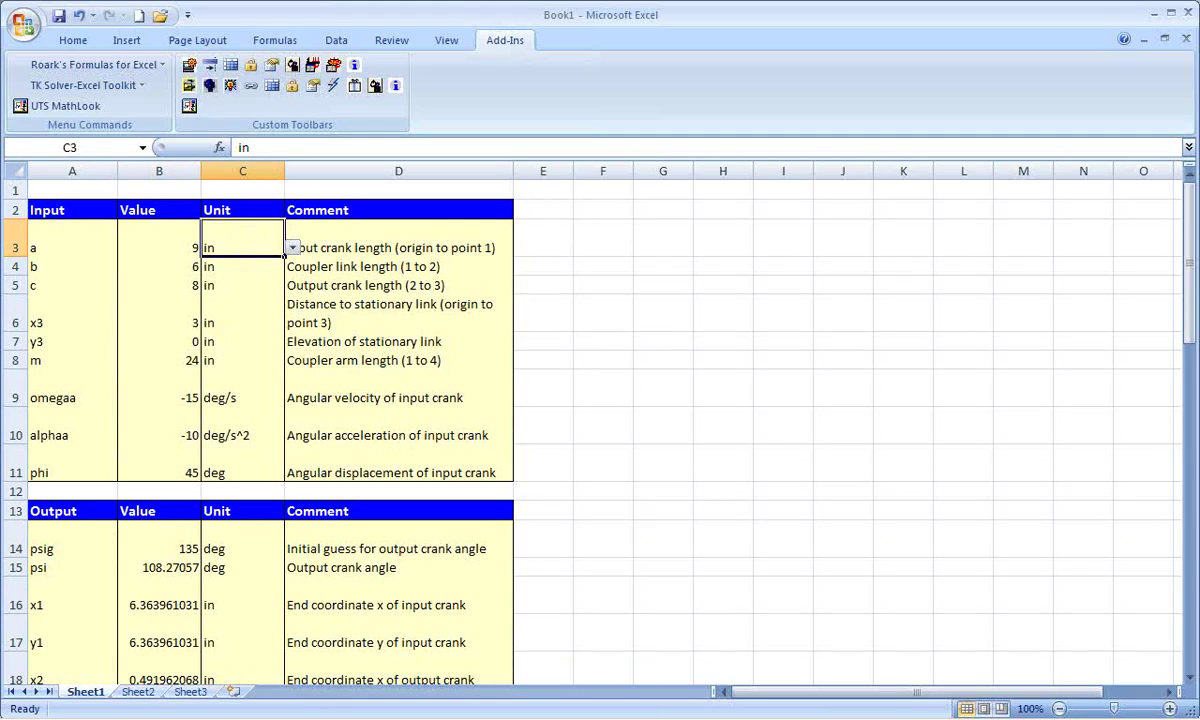
click(293, 247)
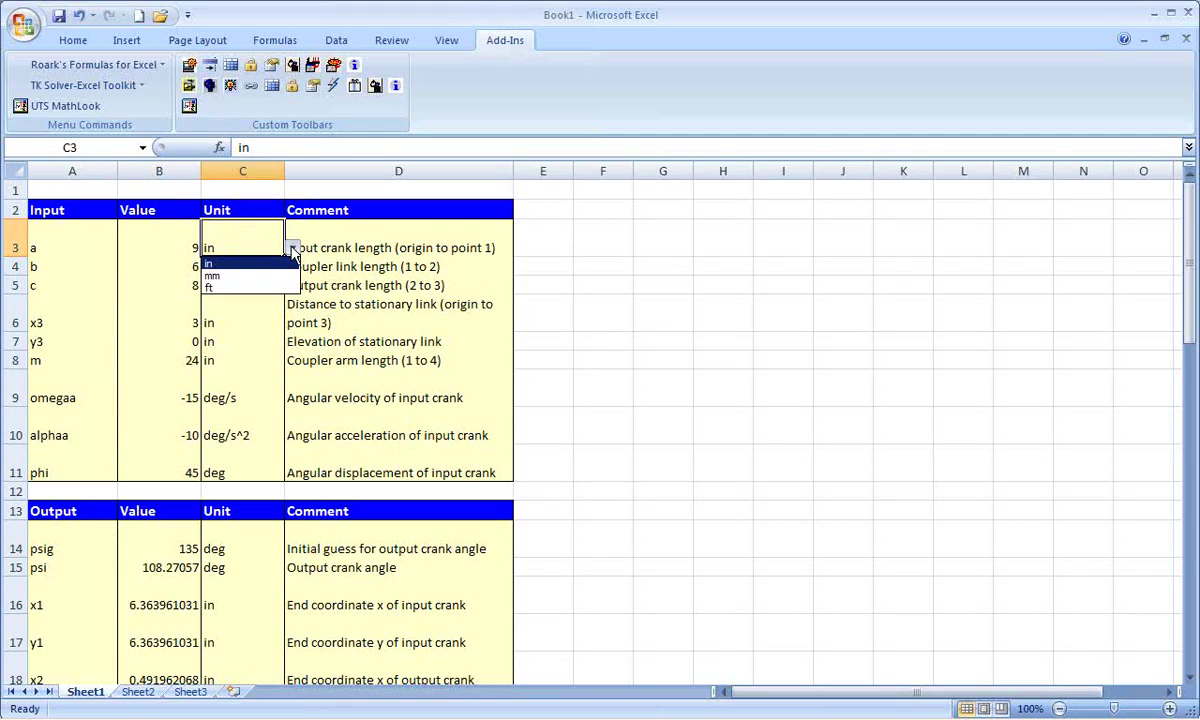
click(235, 268)
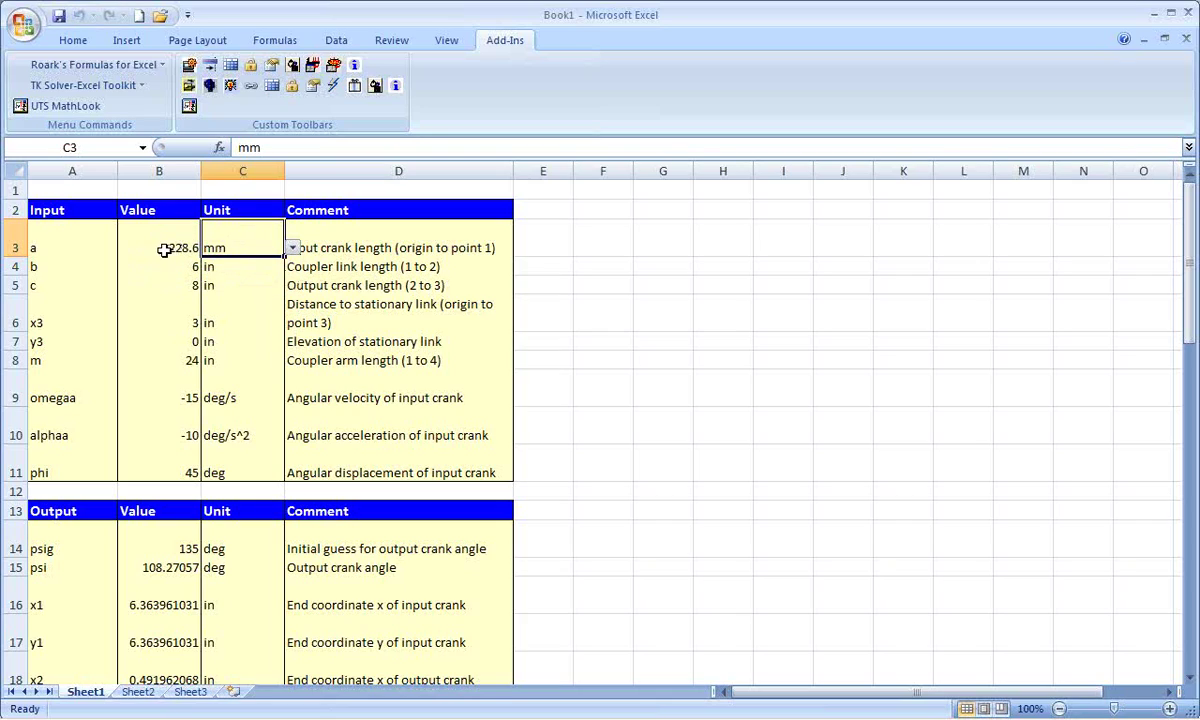
click(293, 247)
click(235, 264)
click(293, 247)
click(245, 273)
click(167, 246)
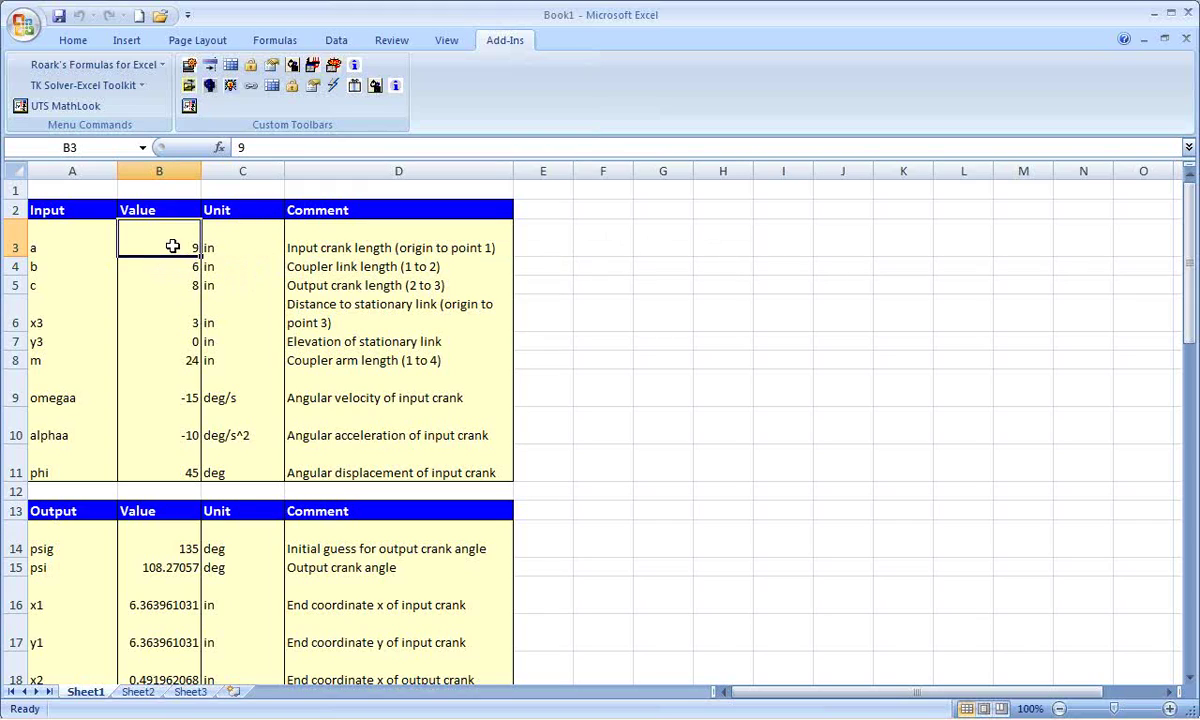
click(718, 236)
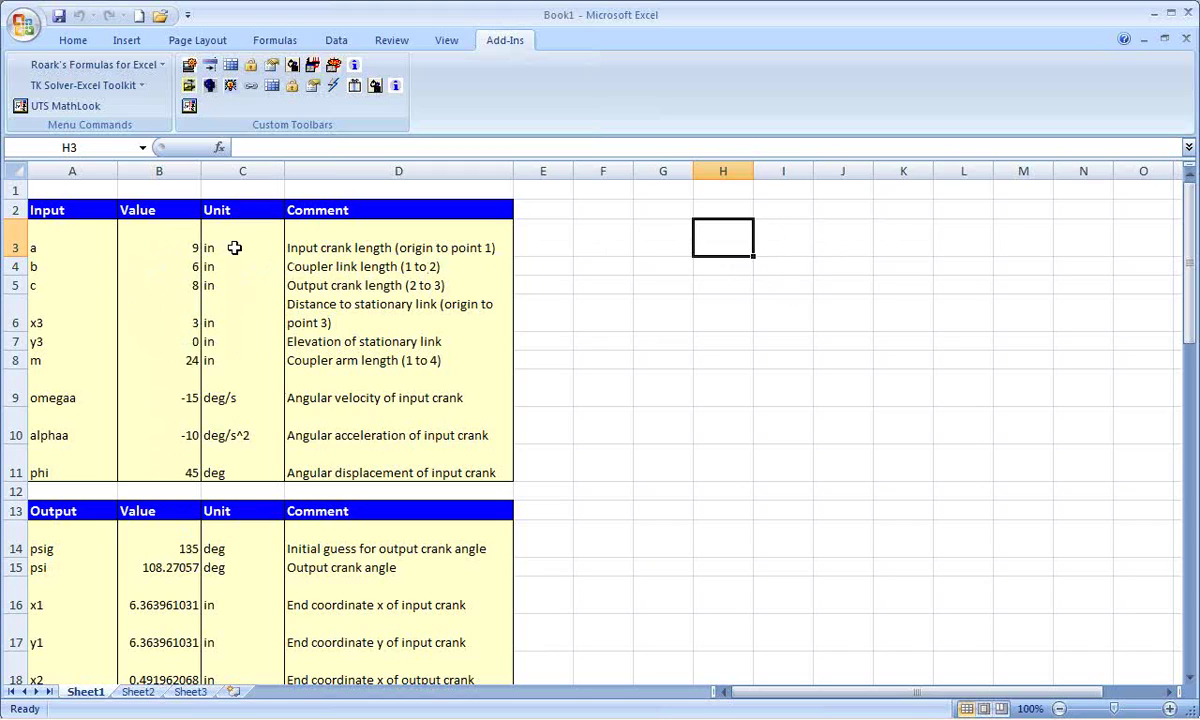
click(169, 251)
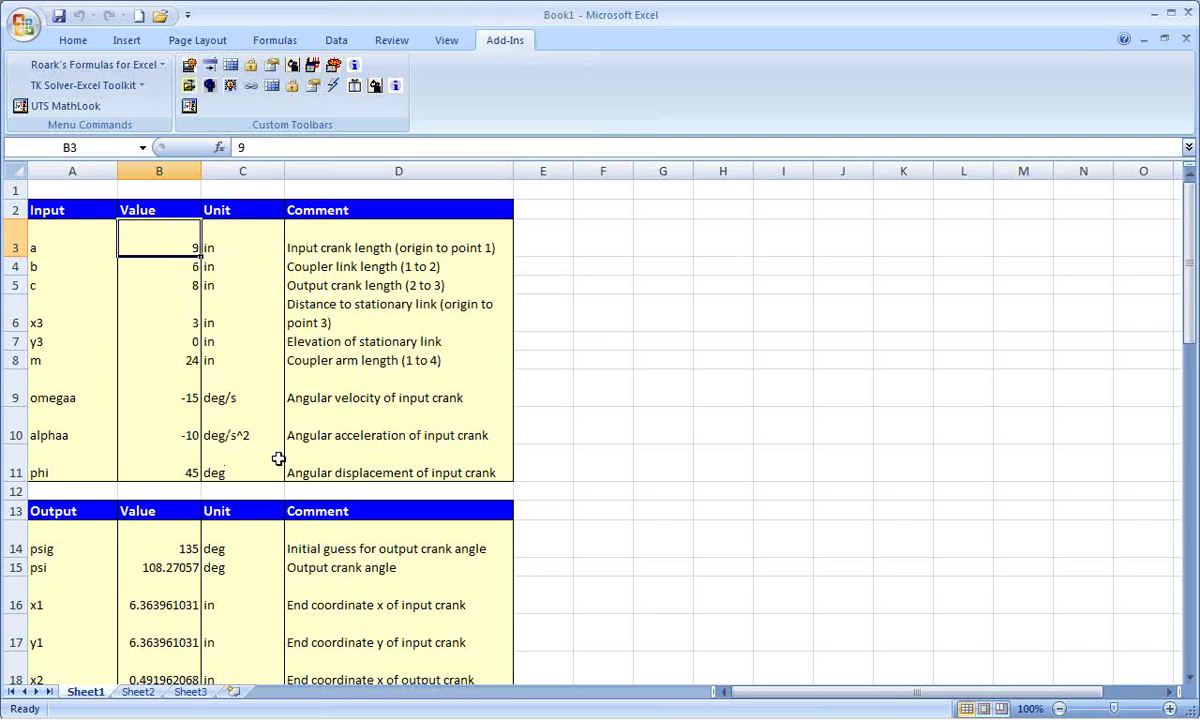
Step: Save the workbook as bars.xls in Excel 97-2003 format in Documents
click(28, 30)
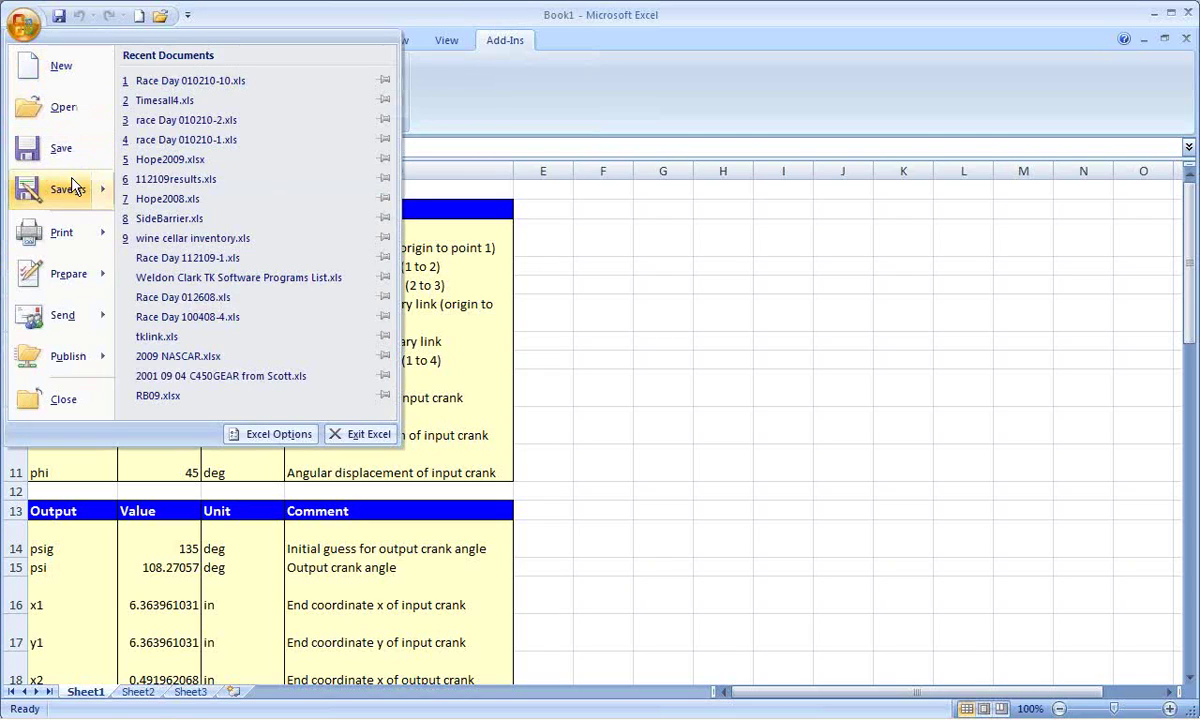
mouse_move(72, 190)
click(207, 230)
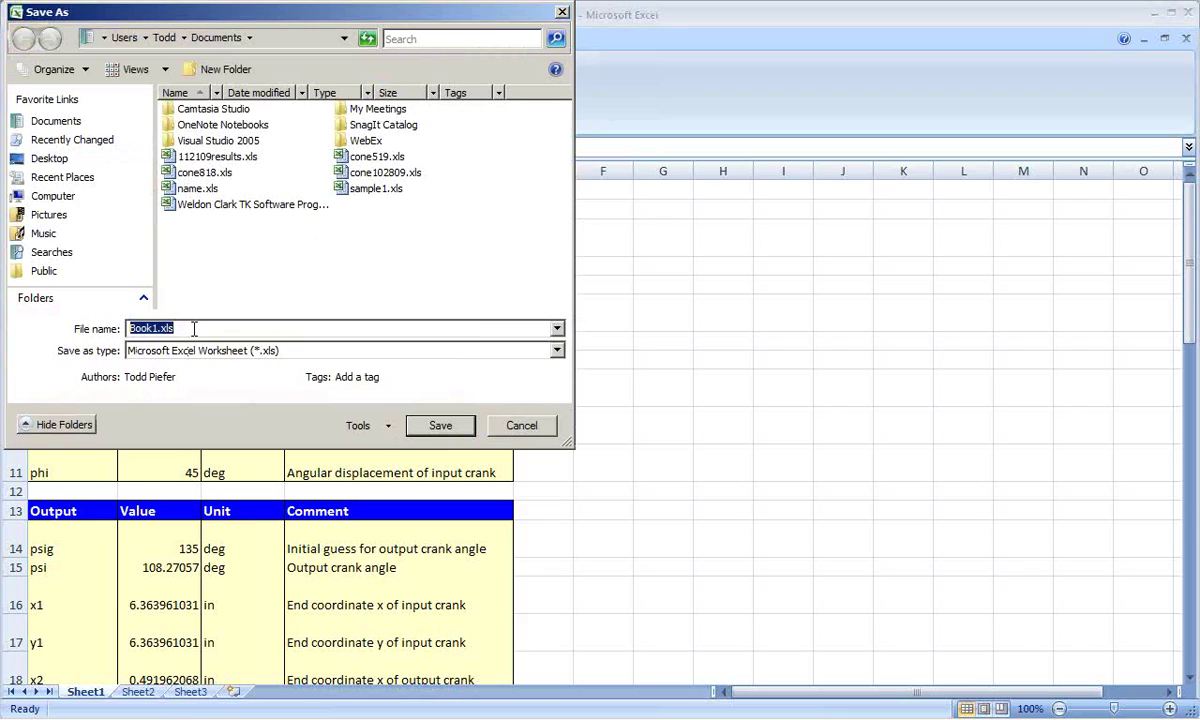
text(De)
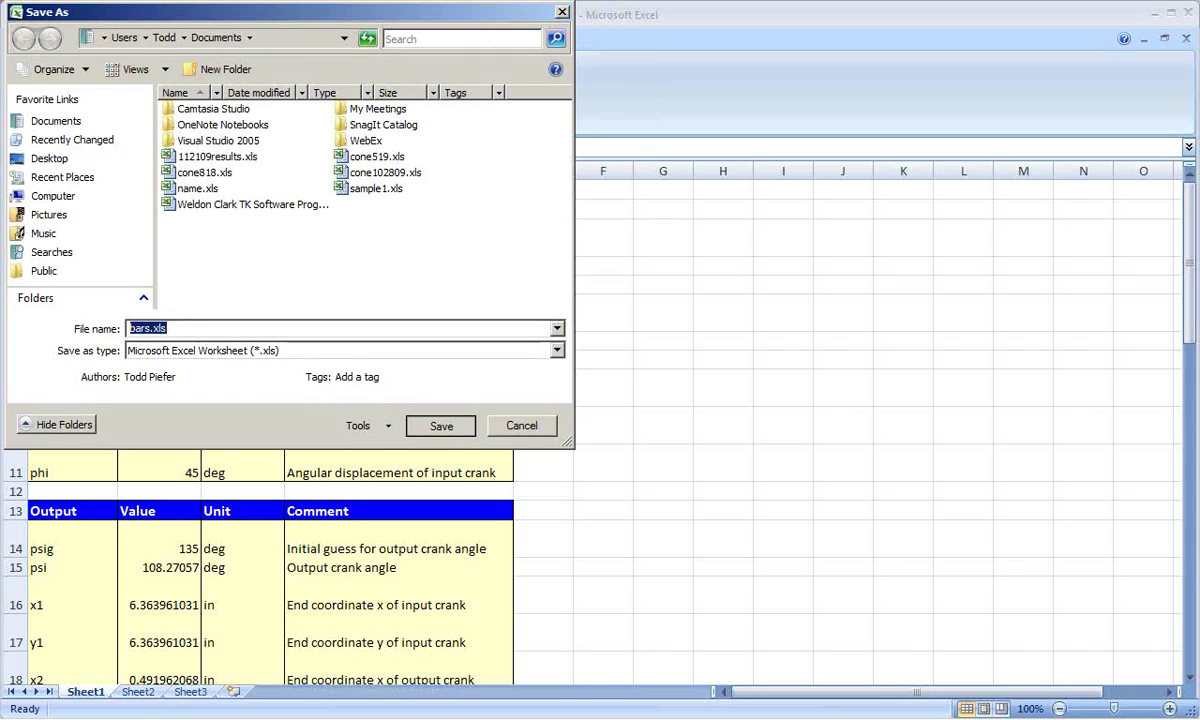
key(Return)
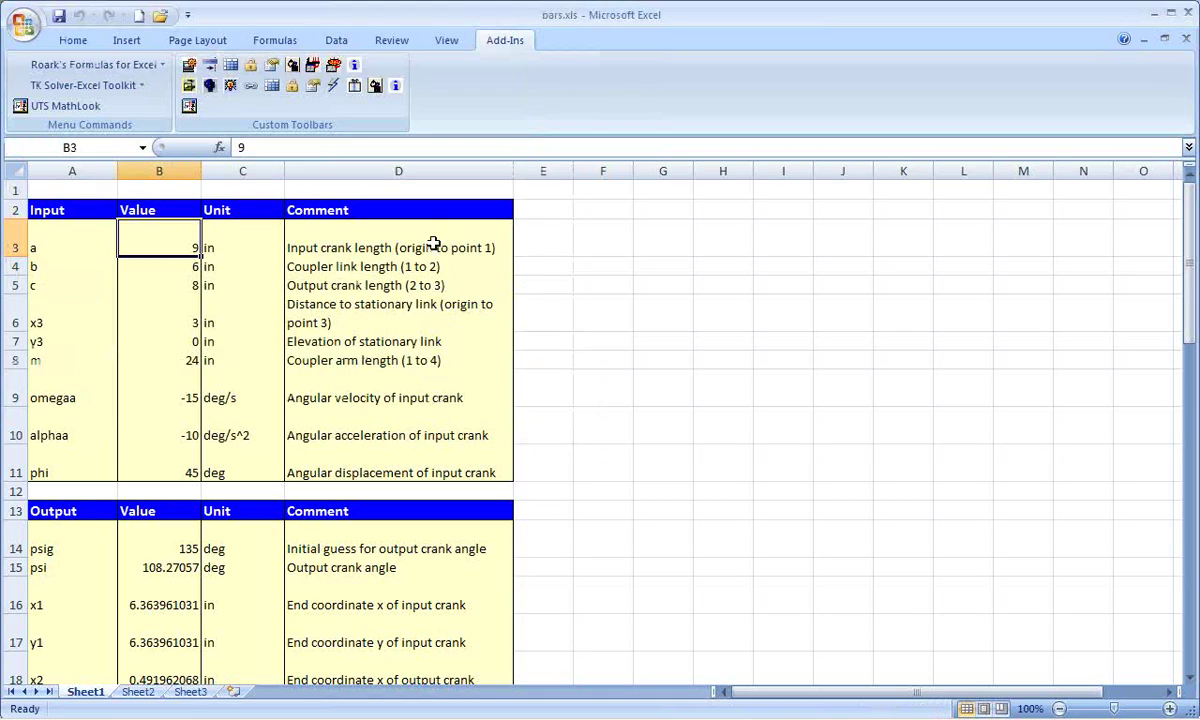
Step: Package the workbook with its TK Solver model as bars.exe using Create Package
click(355, 87)
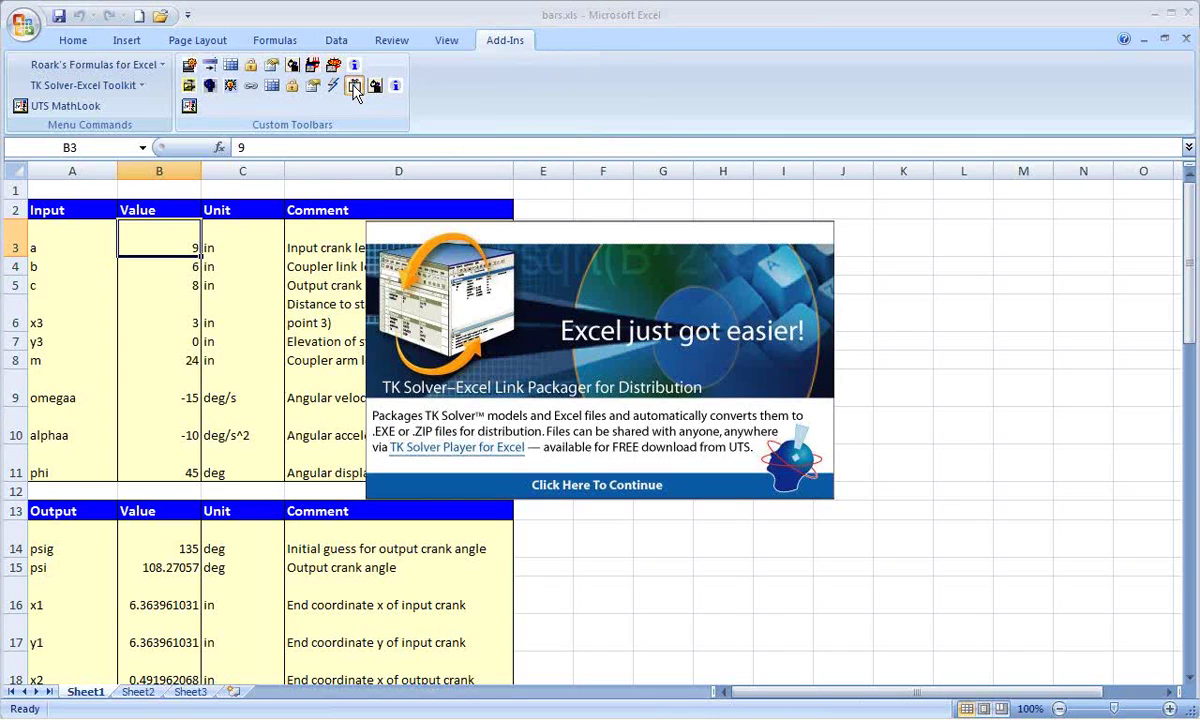
click(562, 484)
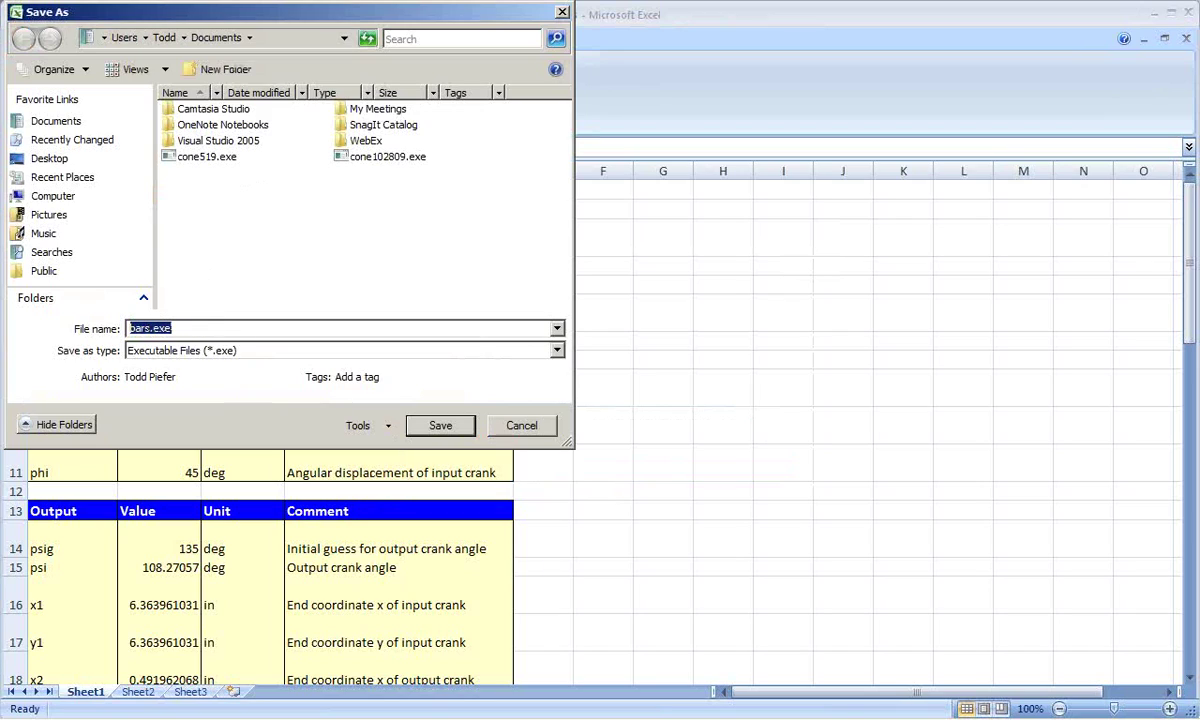
click(440, 424)
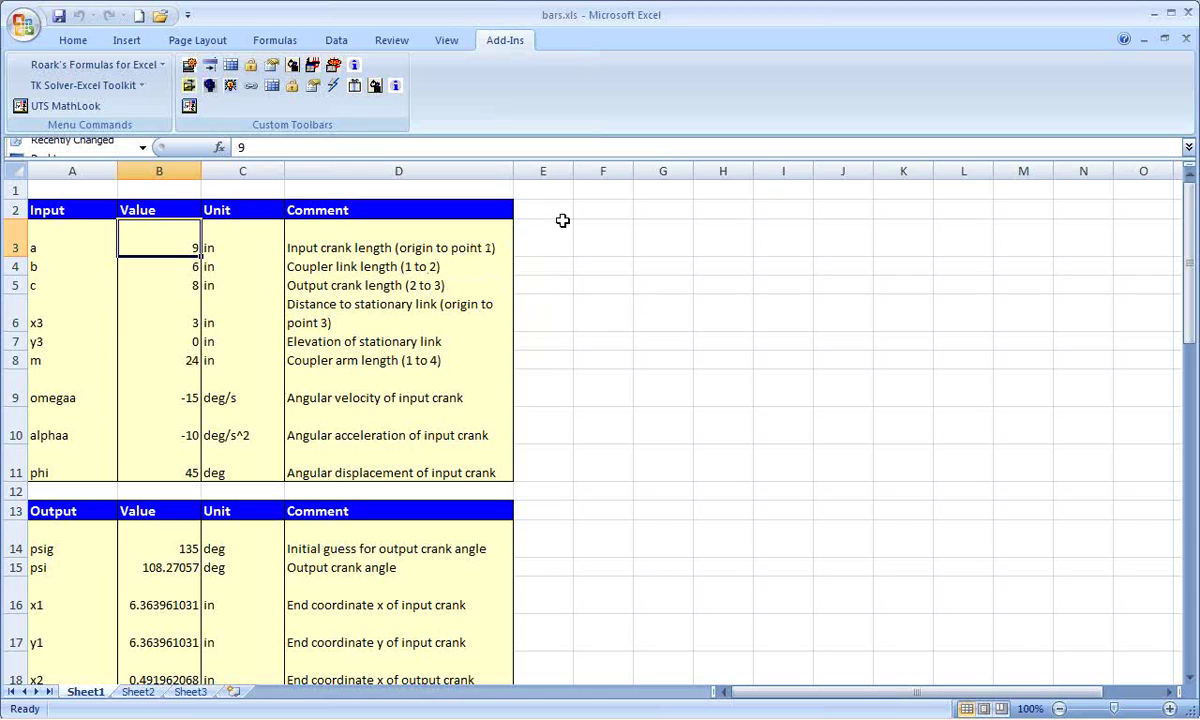
click(680, 209)
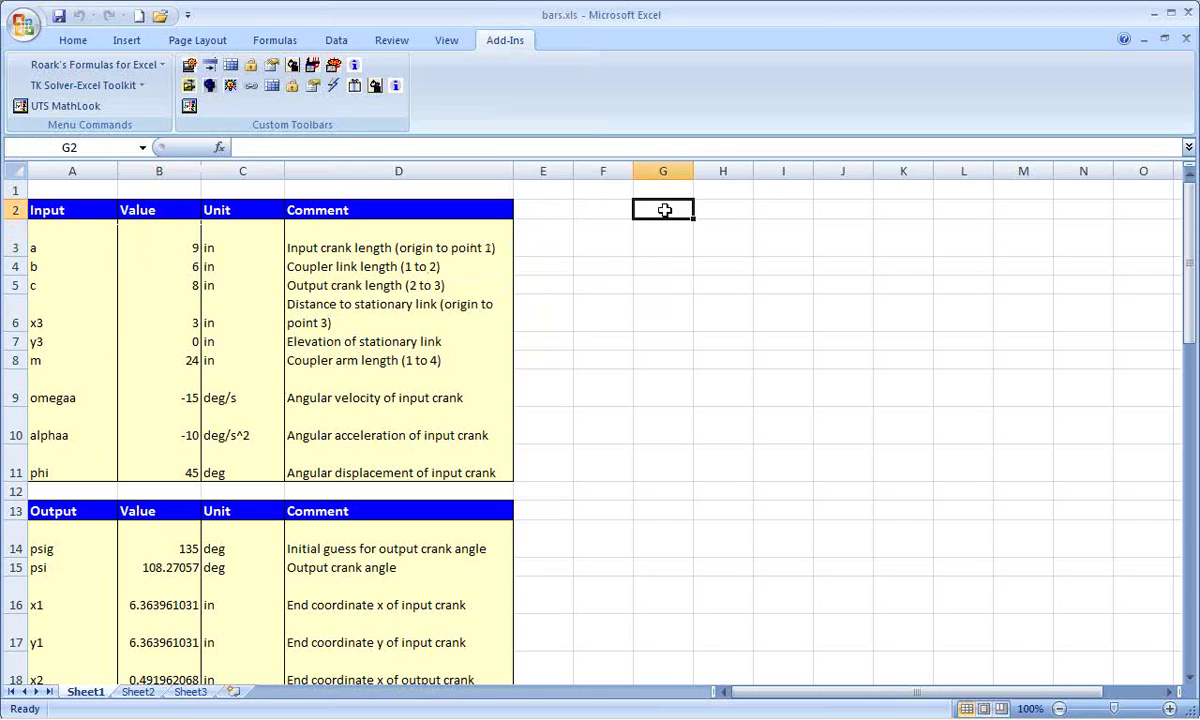